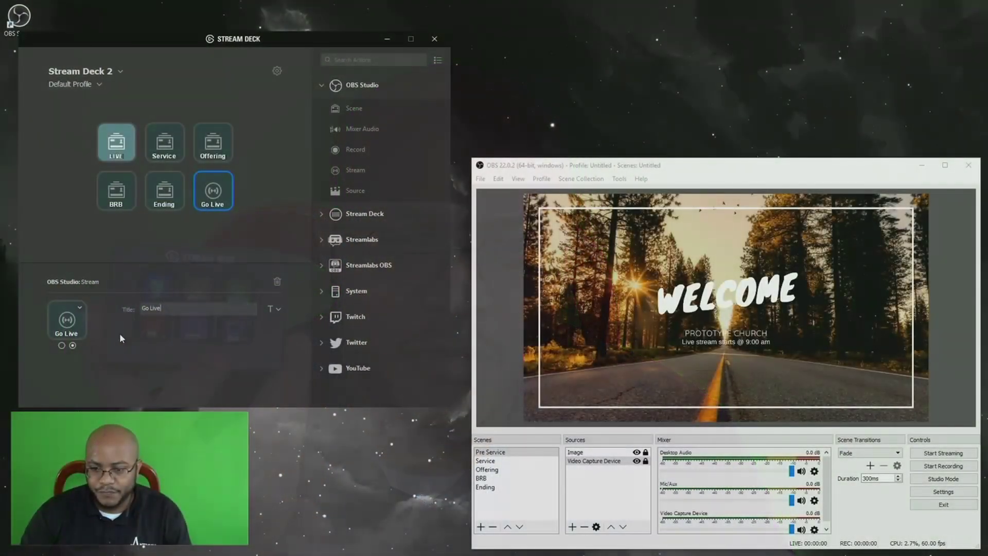
Switch the Go Live key to its first state, title it STREAMING, and open title formatting
click(61, 346)
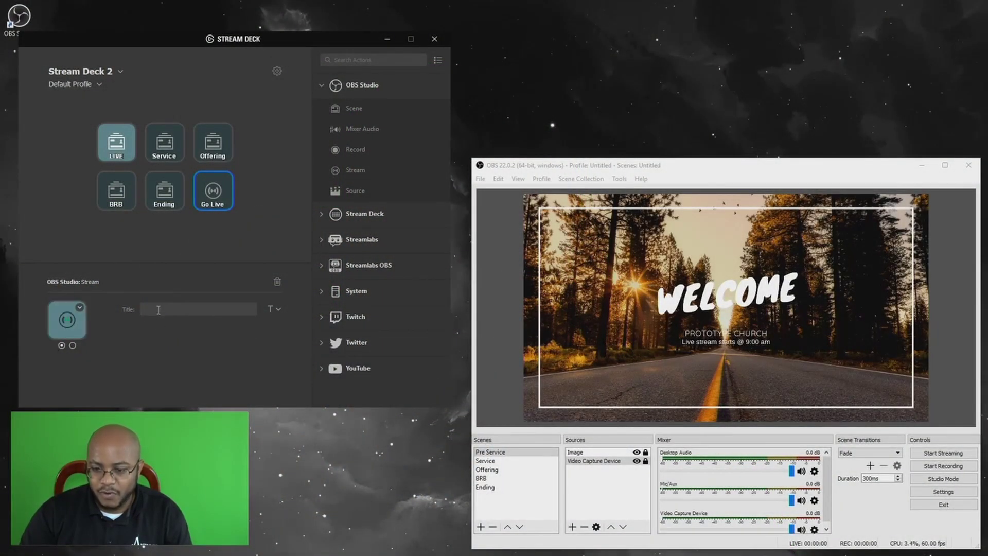
click(158, 309)
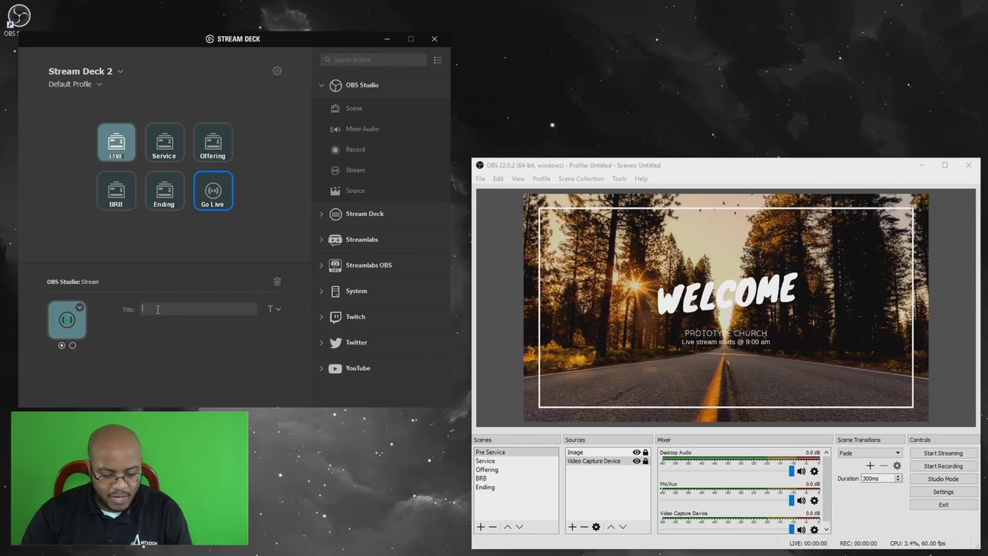
text(STREAMING)
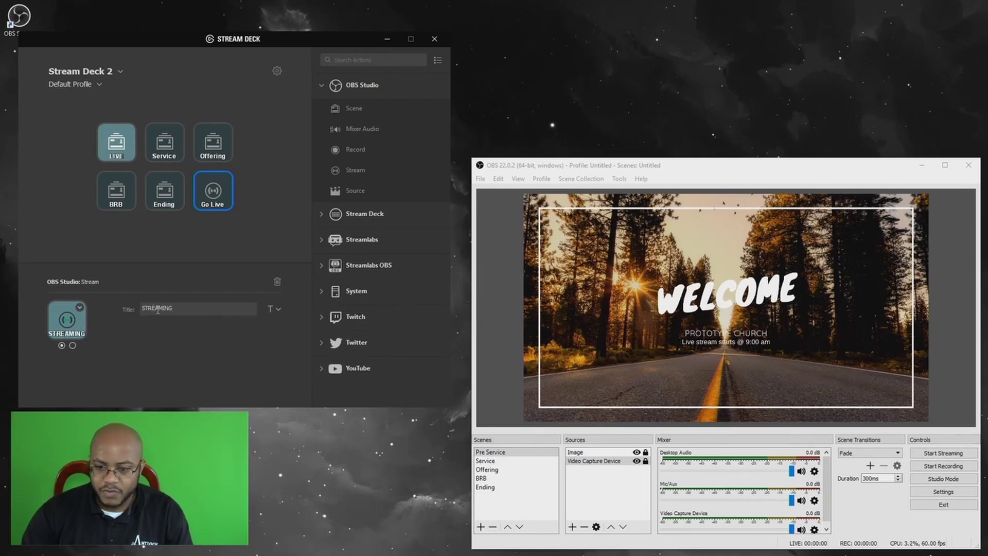
click(277, 310)
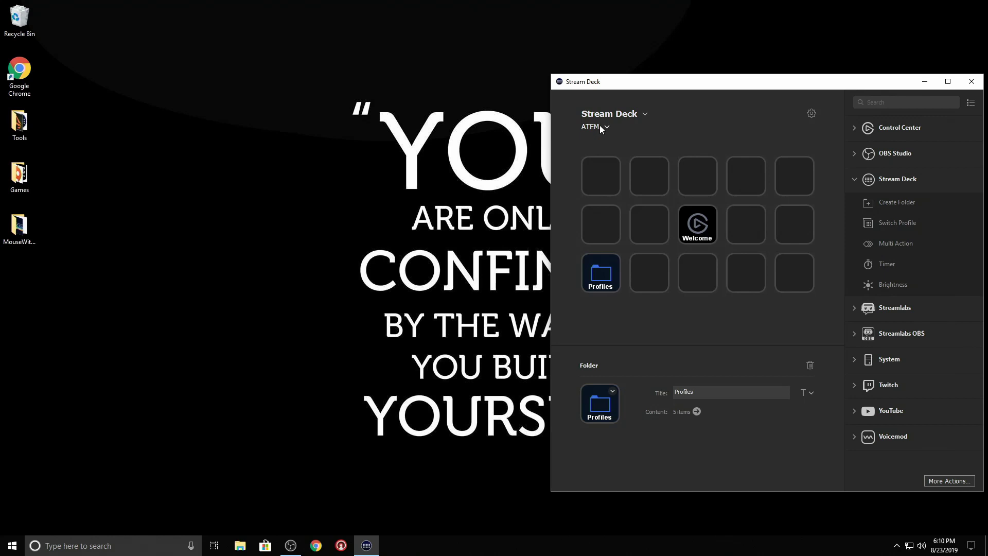
Delete the Welcome key from the ATEM profile and launch ATEM Software Control beside Stream Deck
right_click(698, 227)
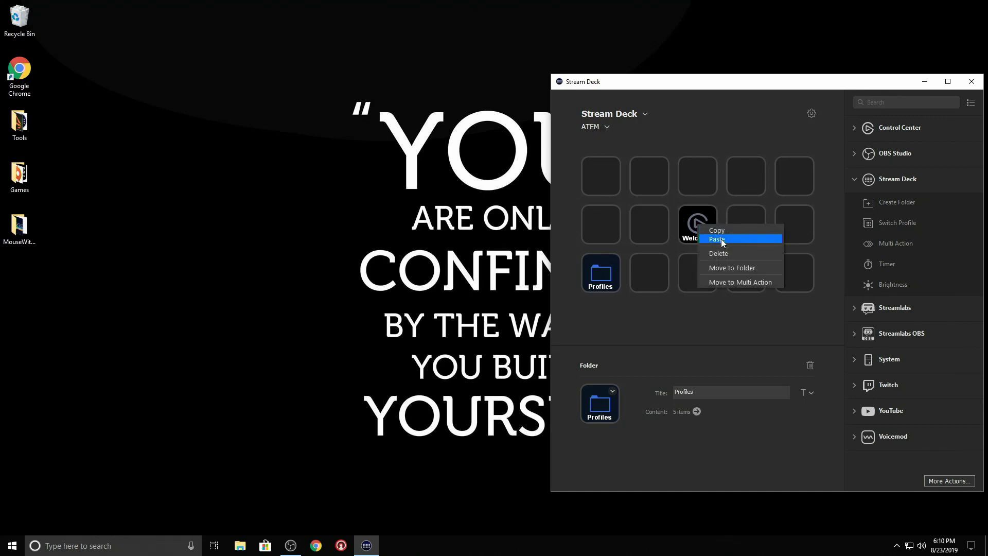
click(725, 253)
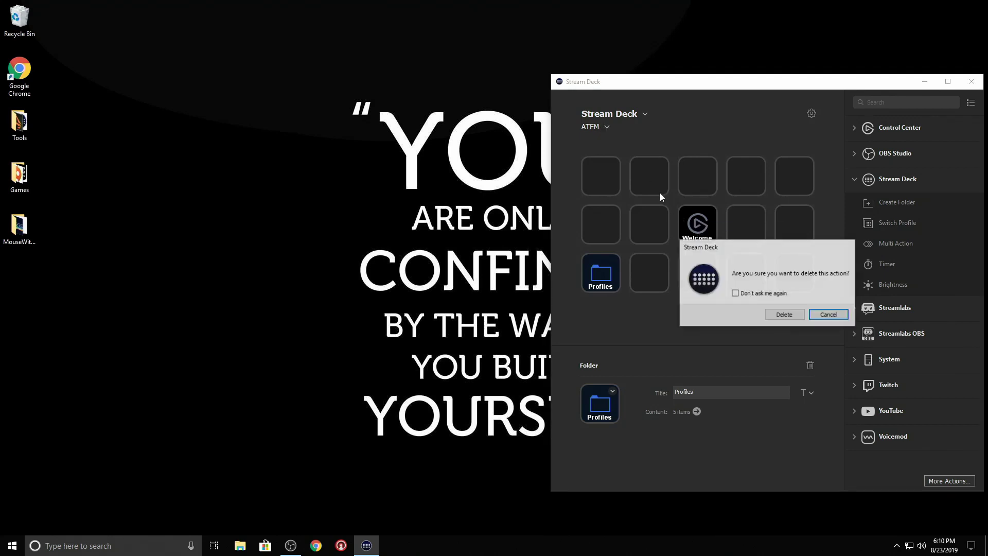
click(783, 318)
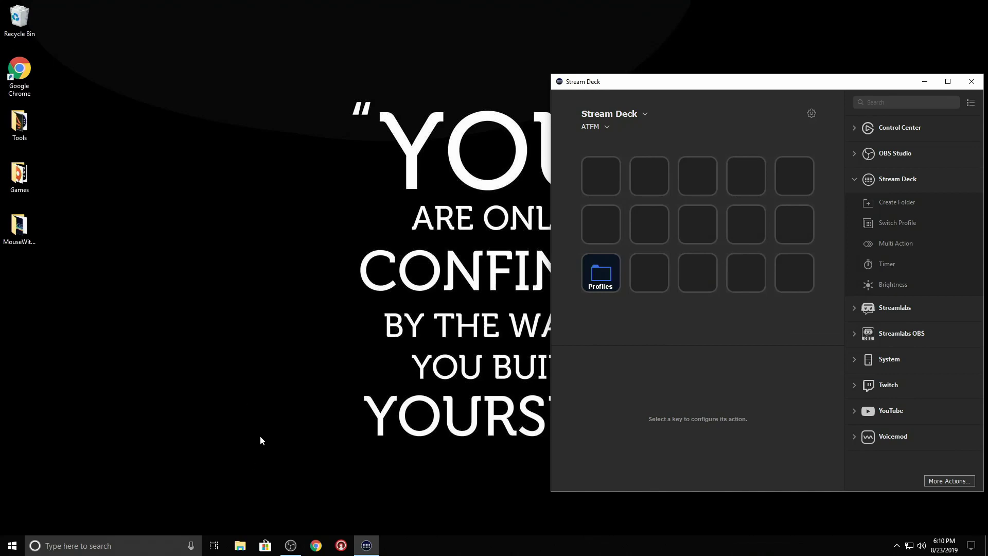
click(341, 544)
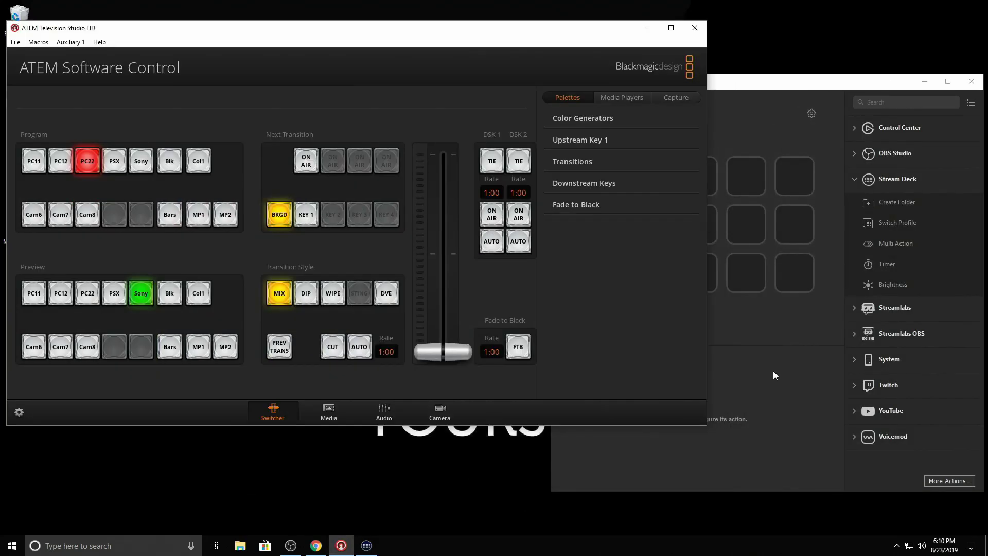
click(773, 371)
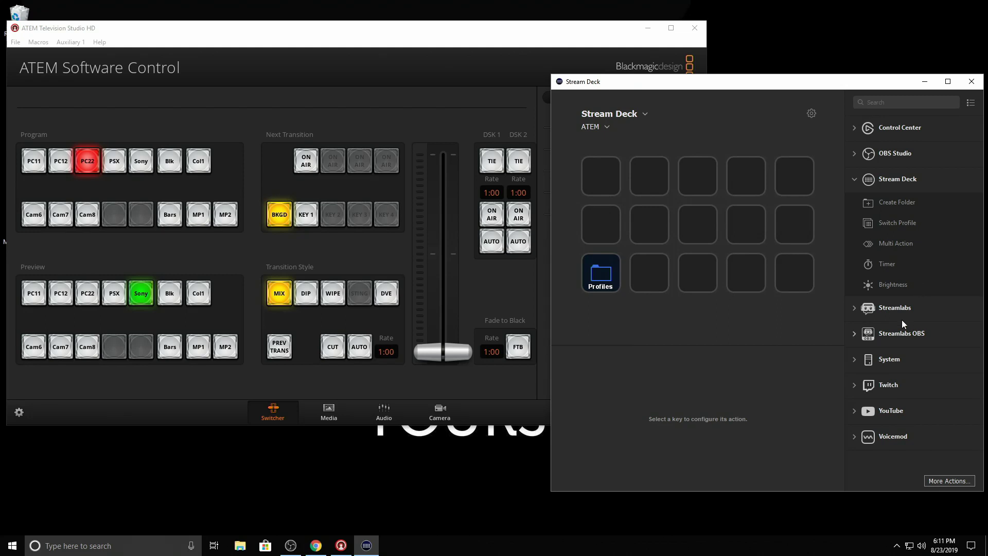
Drag System Hotkey actions onto the fourth and fifth bottom-row keys, then bring ATEM forward
click(855, 177)
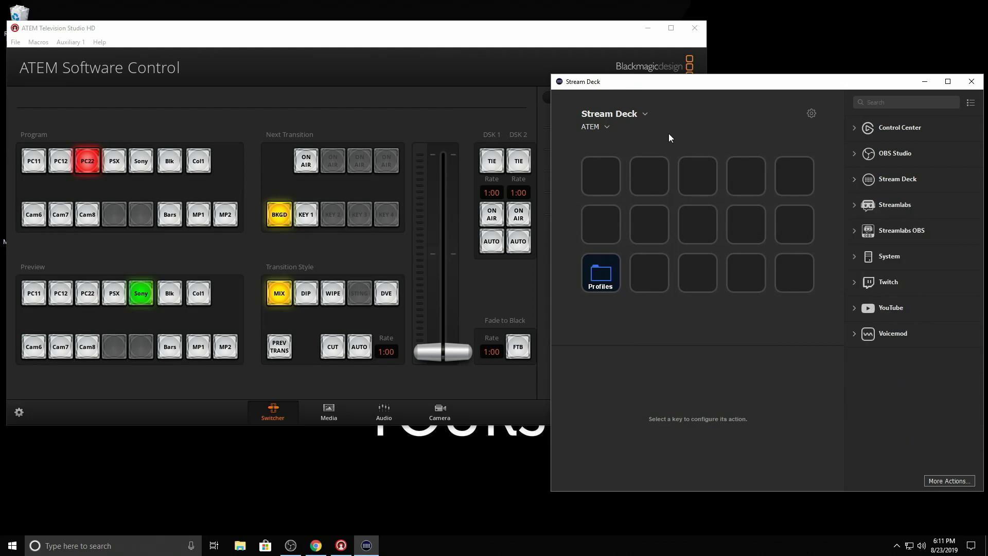
click(855, 256)
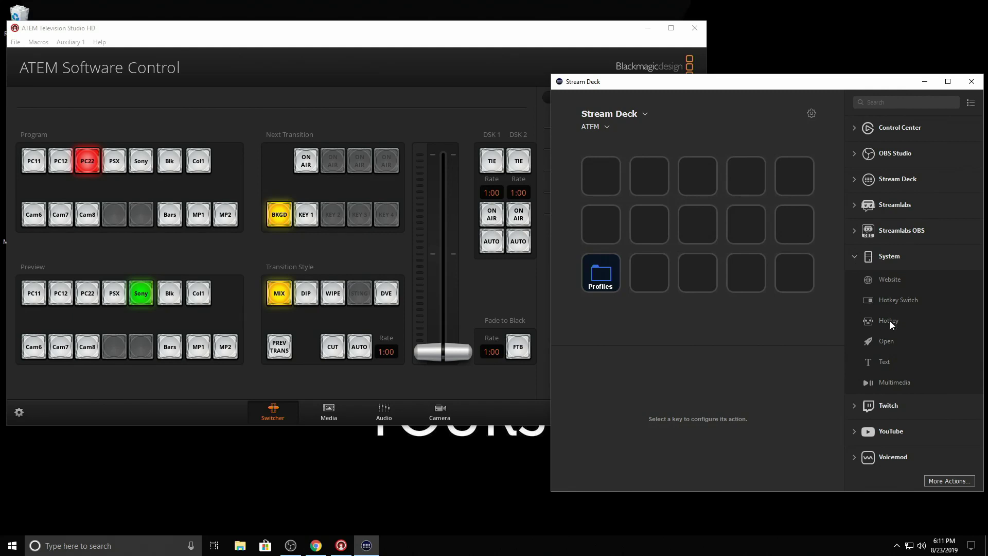
drag(890, 320, 745, 277)
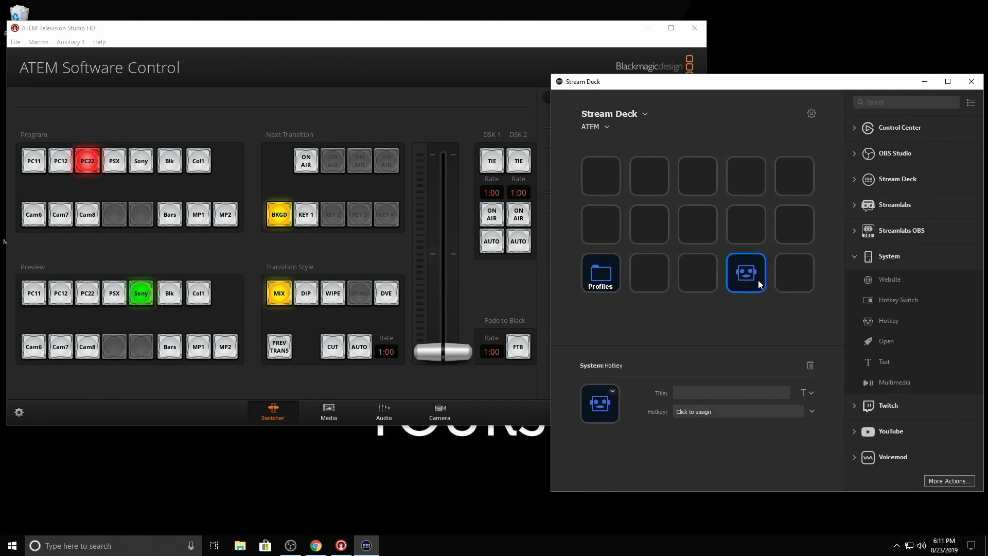
drag(887, 325, 780, 274)
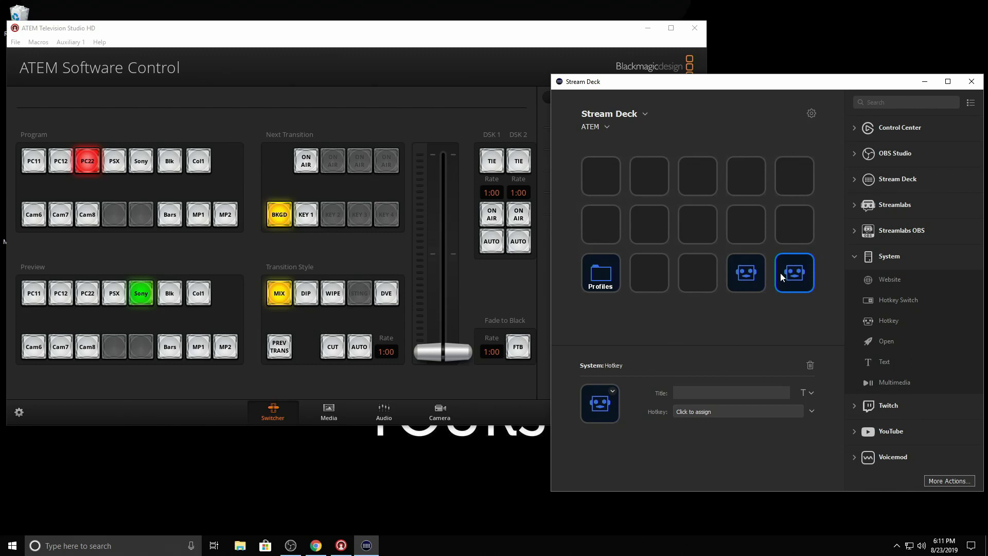
click(749, 279)
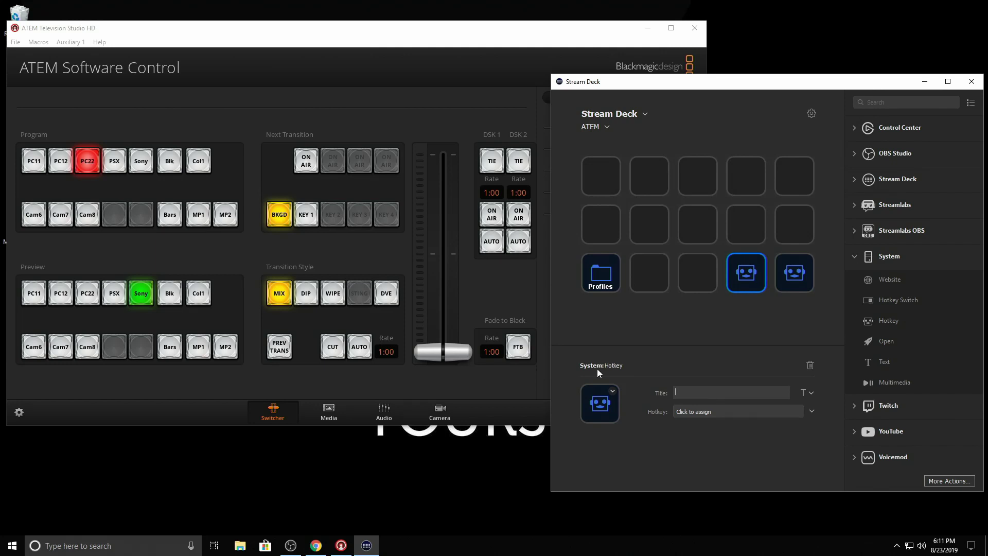
click(261, 41)
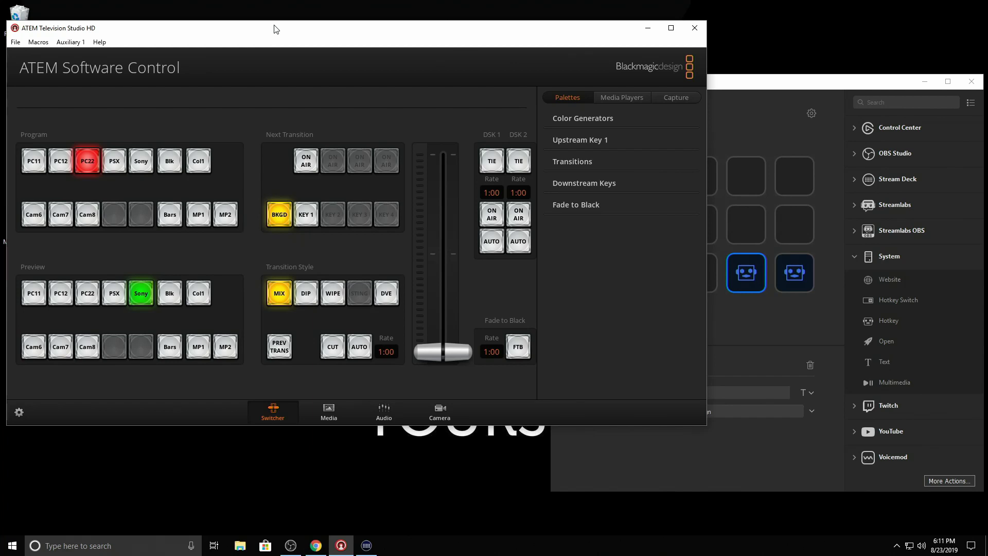
Title the fourth bottom-row key Cut and assign it the Space hotkey
click(696, 462)
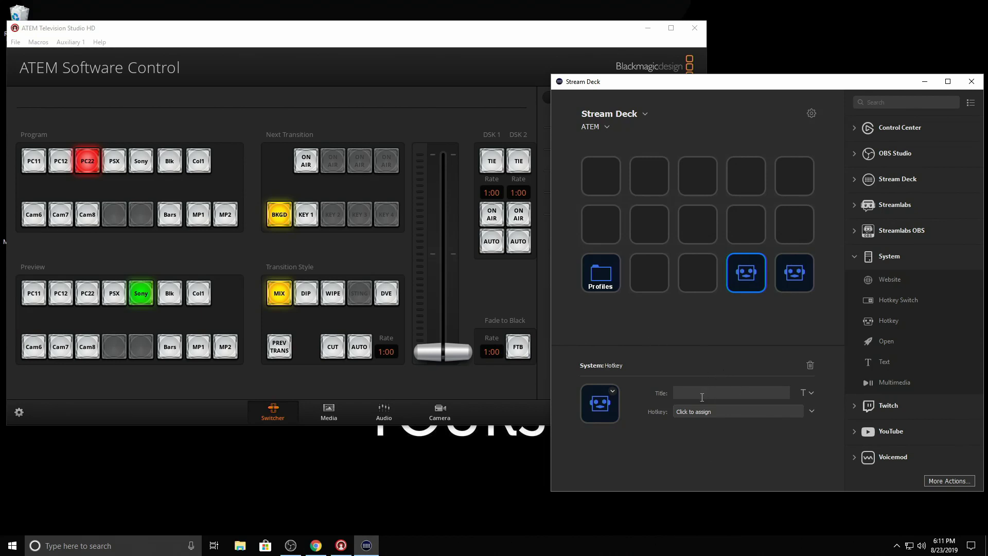
text(Cut)
click(464, 369)
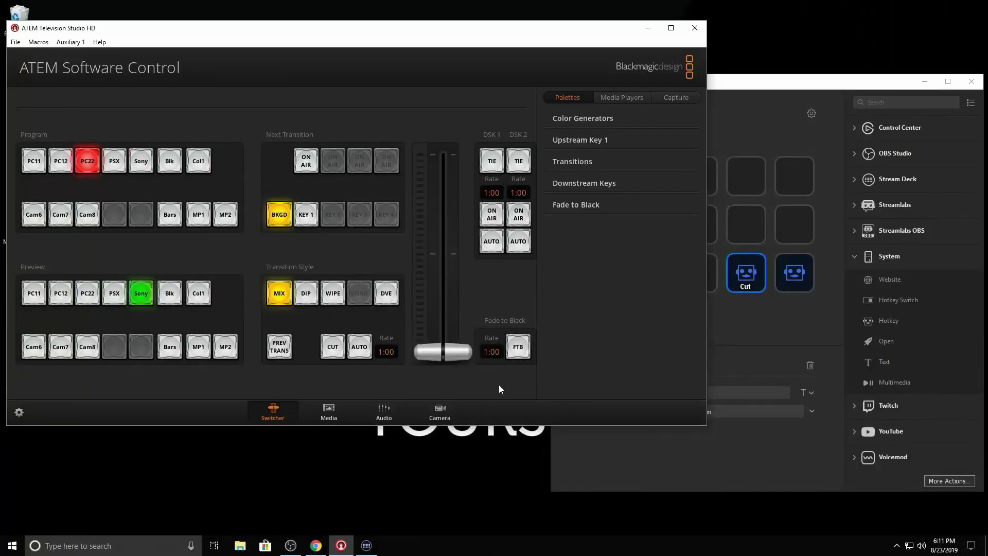
click(719, 441)
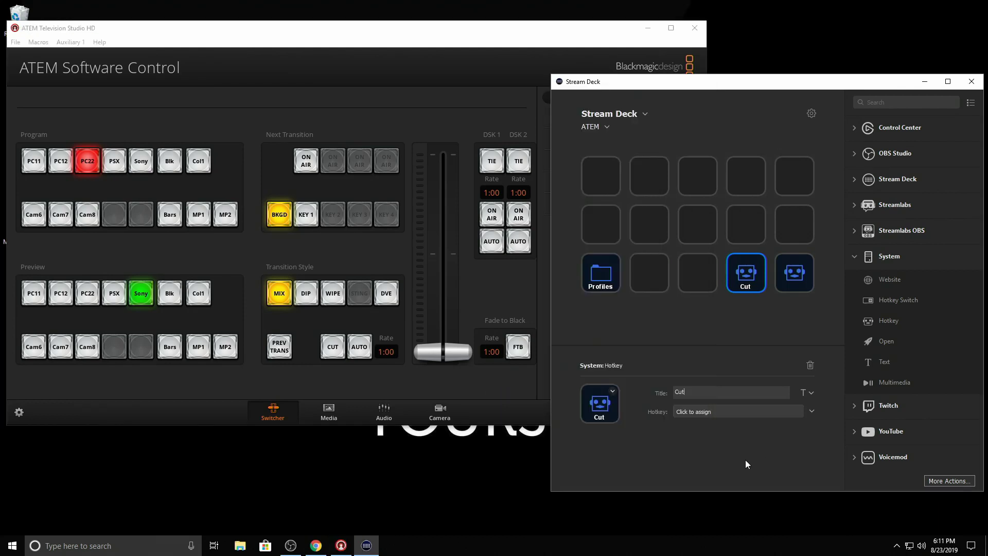
click(707, 412)
key(space)
Title the fifth bottom-row key Fade and assign it the Return hotkey
click(793, 273)
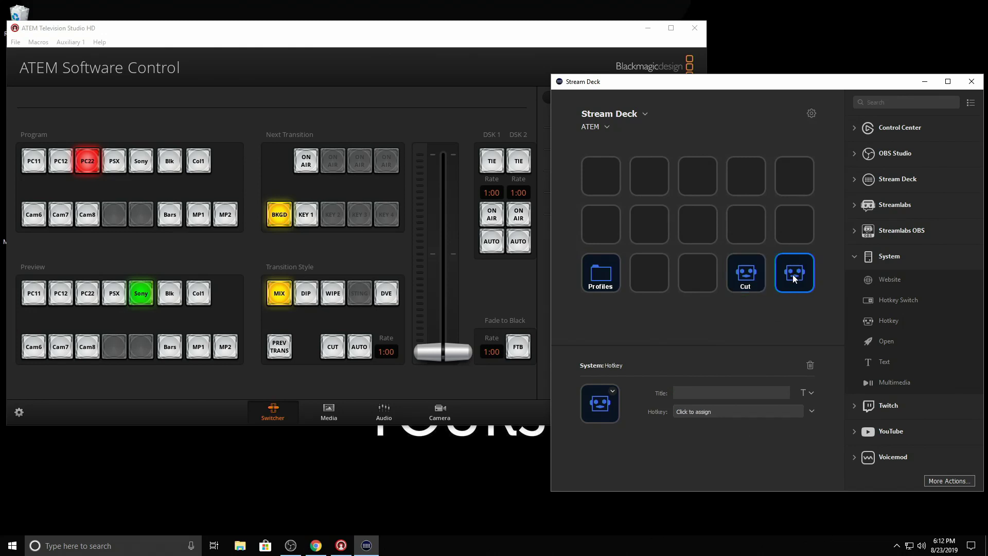
click(699, 397)
text(Fade)
click(711, 410)
key(Return)
Test the Return shortcut in ATEM, fading program to Sony and back to PC22
click(472, 385)
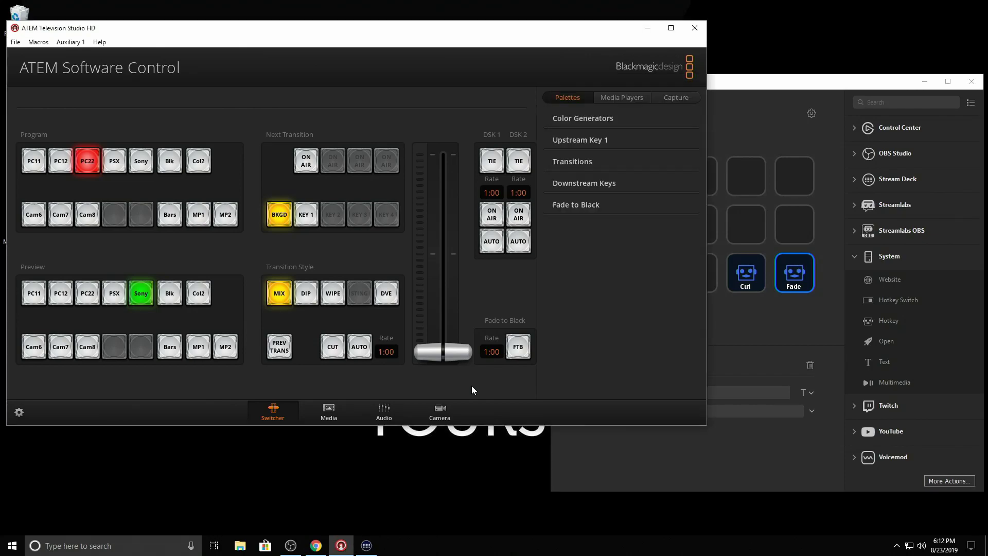
key(Return)
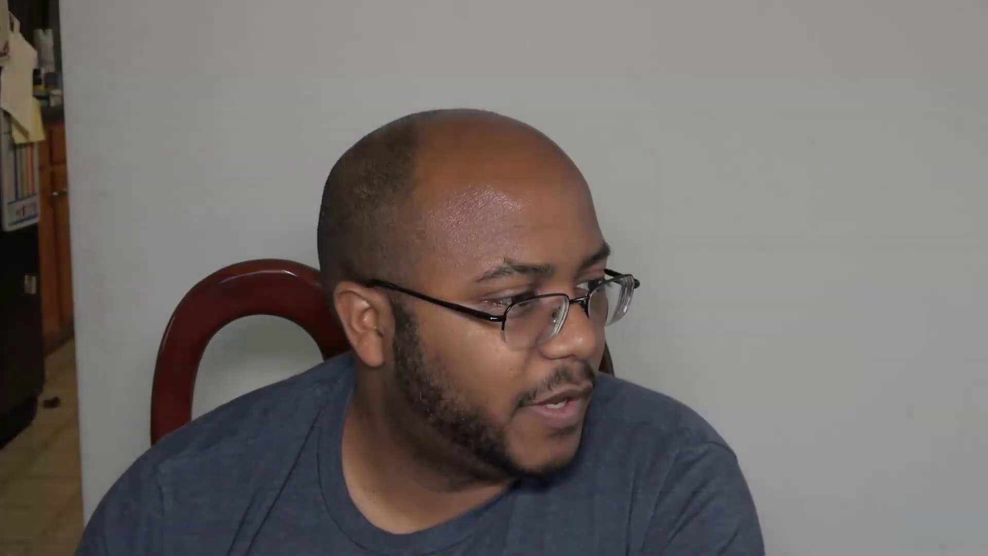
key(Return)
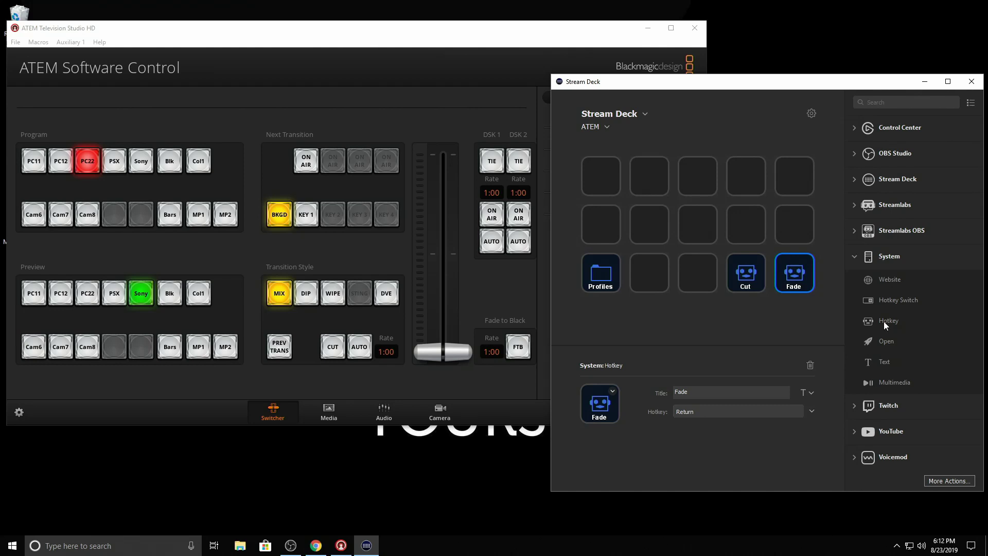
Place Hotkey actions on all five top-row keys, then bring ATEM Software Control forward
drag(883, 321, 600, 176)
drag(888, 327, 648, 176)
drag(890, 322, 698, 179)
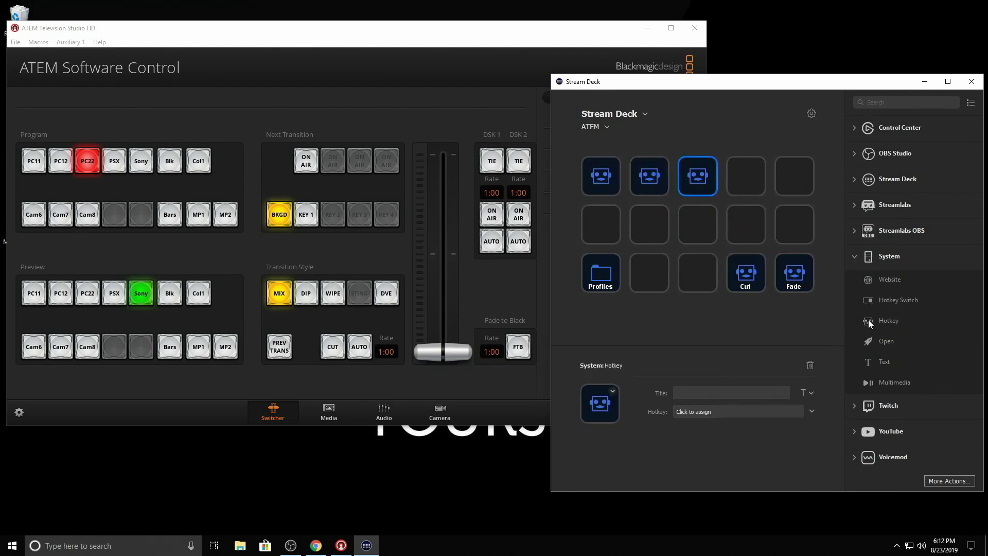
drag(875, 322, 745, 175)
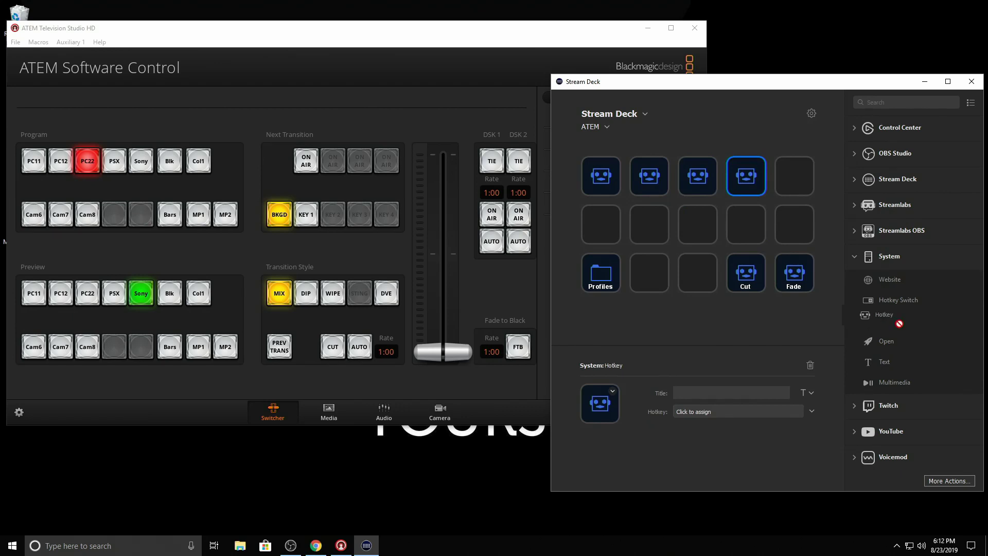
drag(881, 321, 791, 178)
click(599, 177)
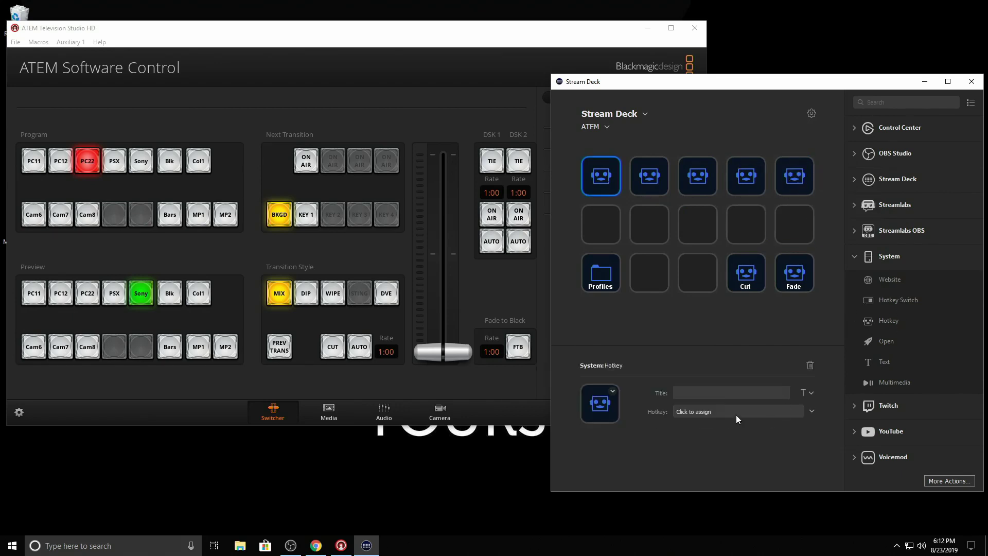
click(189, 394)
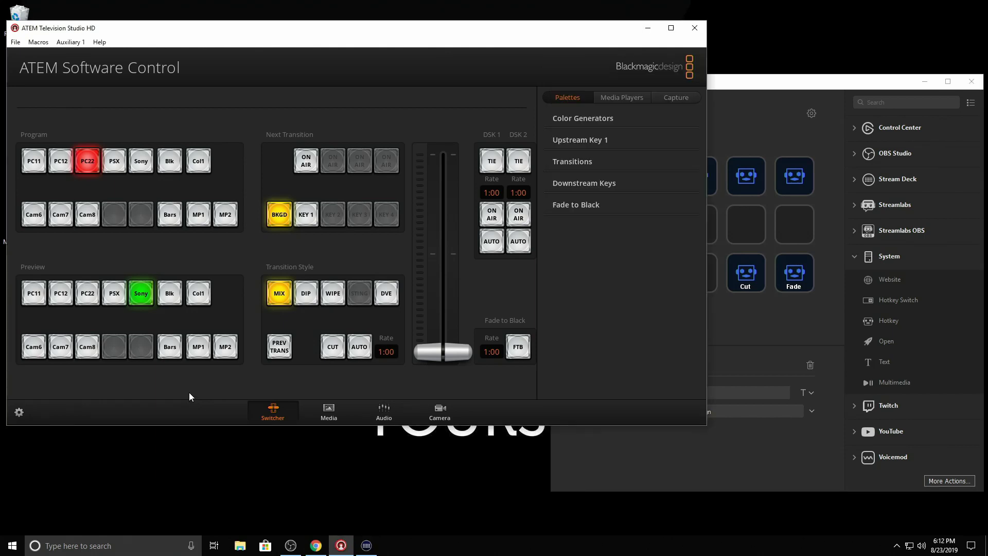
In ATEM, step the Preview source with keys 1–8 from PC11 to Cam8, then back to PC11
key(1)
key(2)
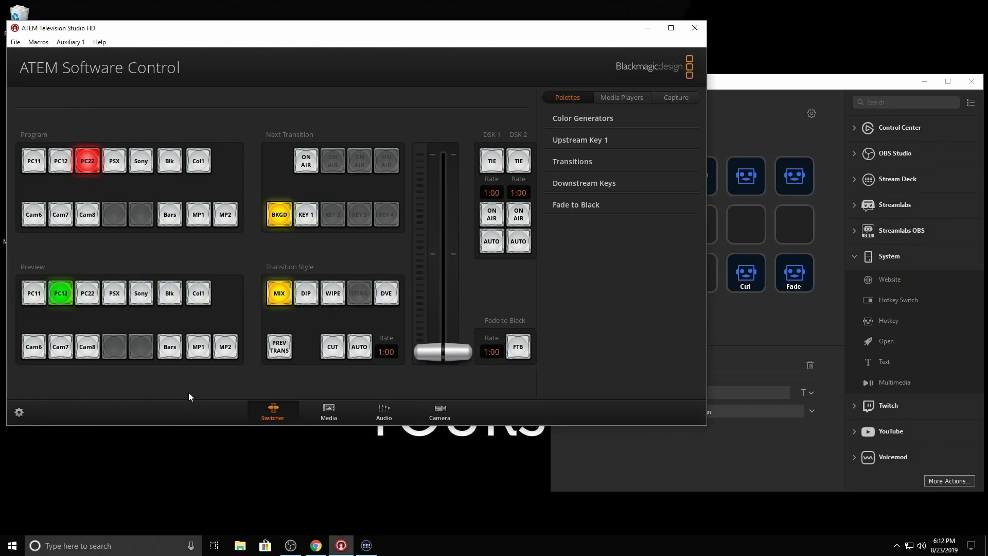
key(3)
key(4)
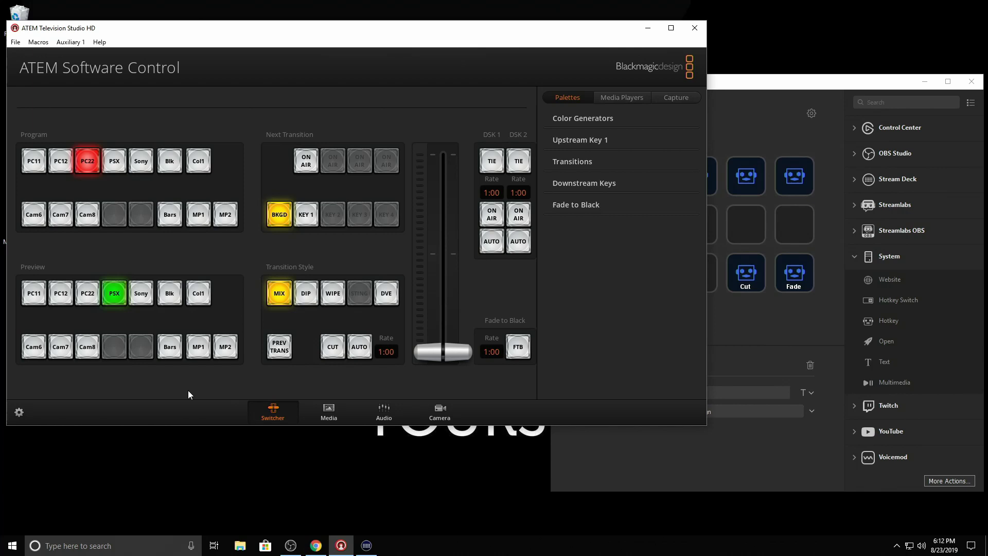
key(5)
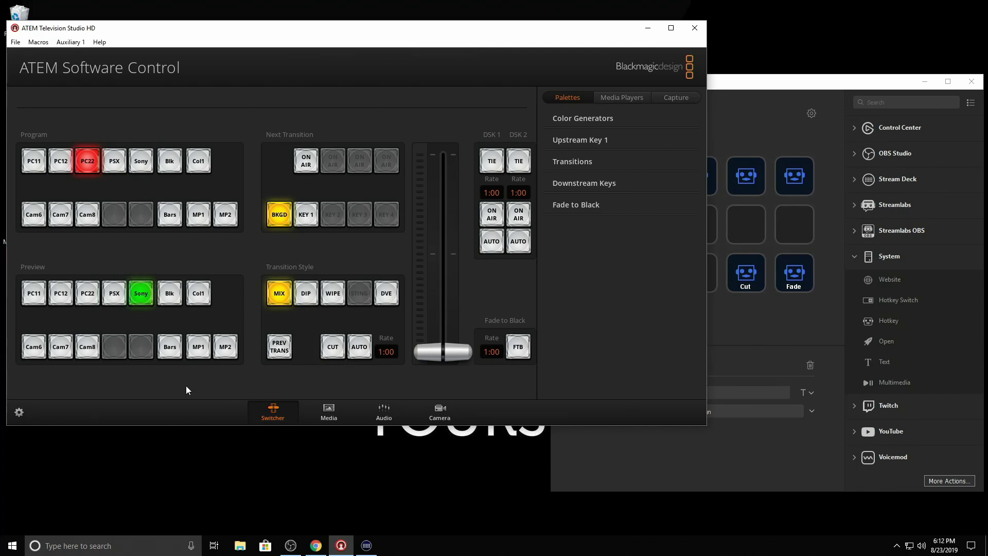
key(6)
key(7)
key(8)
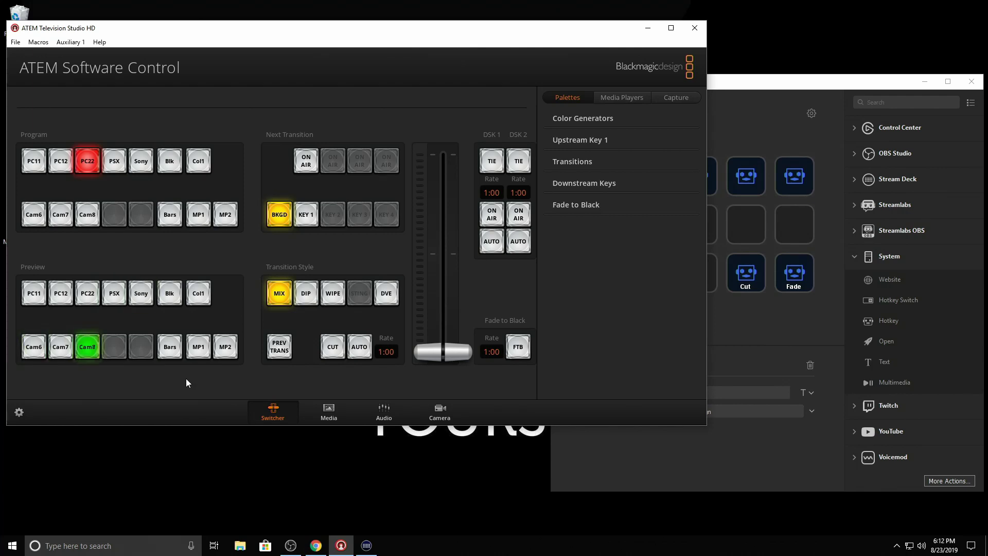
key(1)
Move the top-row hotkey keys down to the second row
click(790, 340)
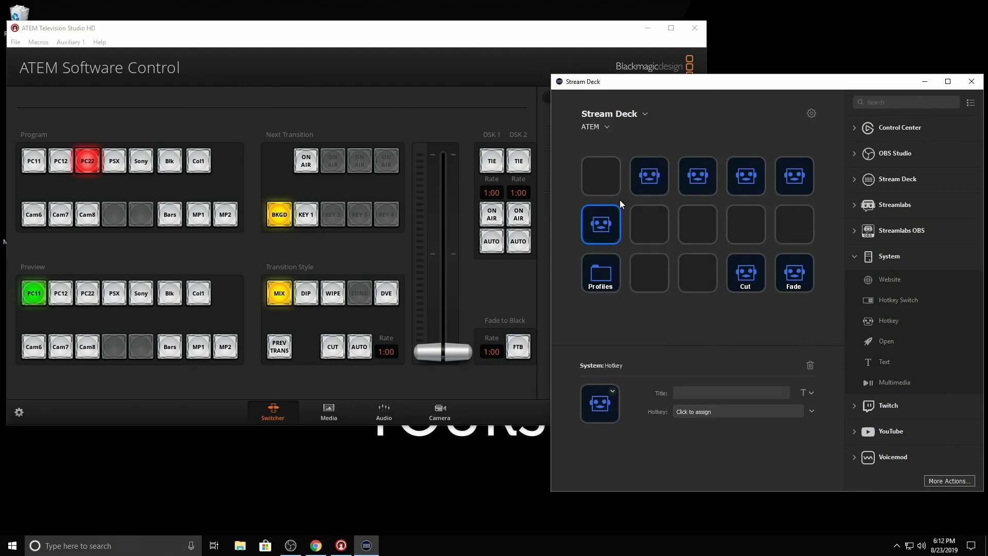
drag(649, 176, 649, 224)
drag(697, 175, 697, 224)
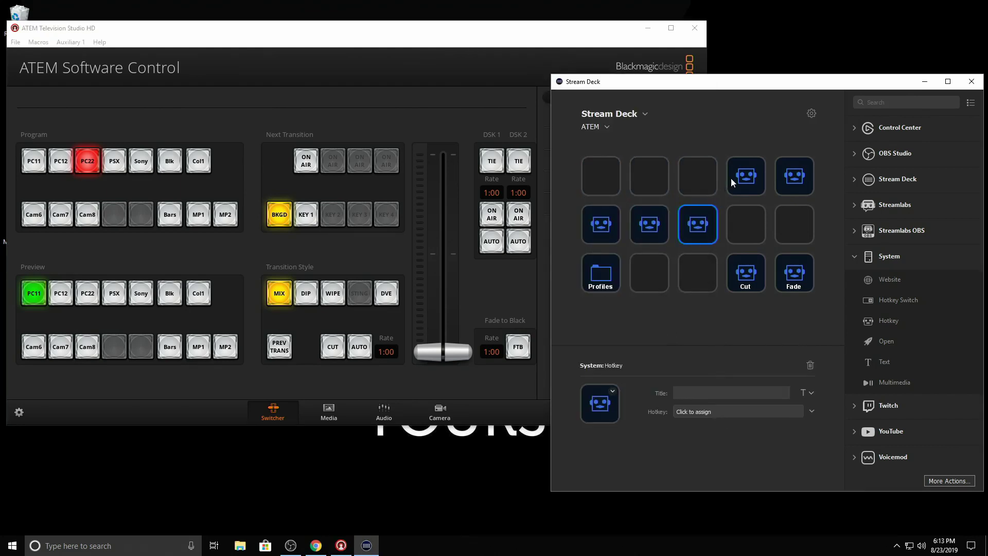
drag(730, 177, 745, 223)
drag(792, 177, 789, 227)
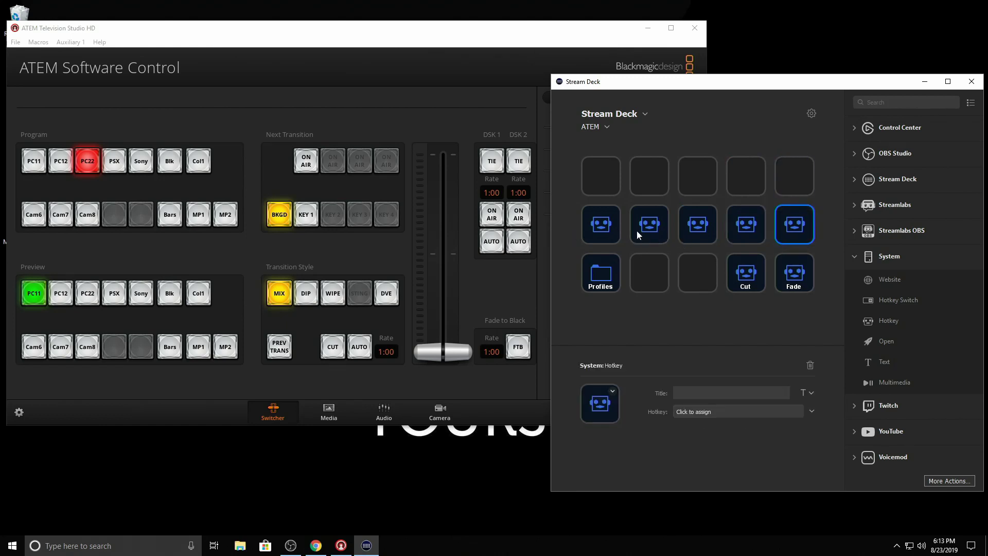
Enter a title for the first hotkey key, trying 'Preview 1' and an abbreviation
click(708, 391)
text(pre)
key(BackSpace)
key(BackSpace)
text(Prview)
key(BackSpace)
key(BackSpace)
key(BackSpace)
key(BackSpace)
text(eview 1)
key(ctrl+a)
click(708, 391)
key(Home)
key(Right)
text(V)
key(Delete)
key(Delete)
key(Delete)
key(Delete)
key(Delete)
key(Delete)
Retitle the key PC1-1, give it hotkey 1, and move it to the row's first slot
key(ctrl+a)
text(PC1-1)
key(ctrl+a)
click(735, 411)
key(1)
drag(803, 227, 601, 227)
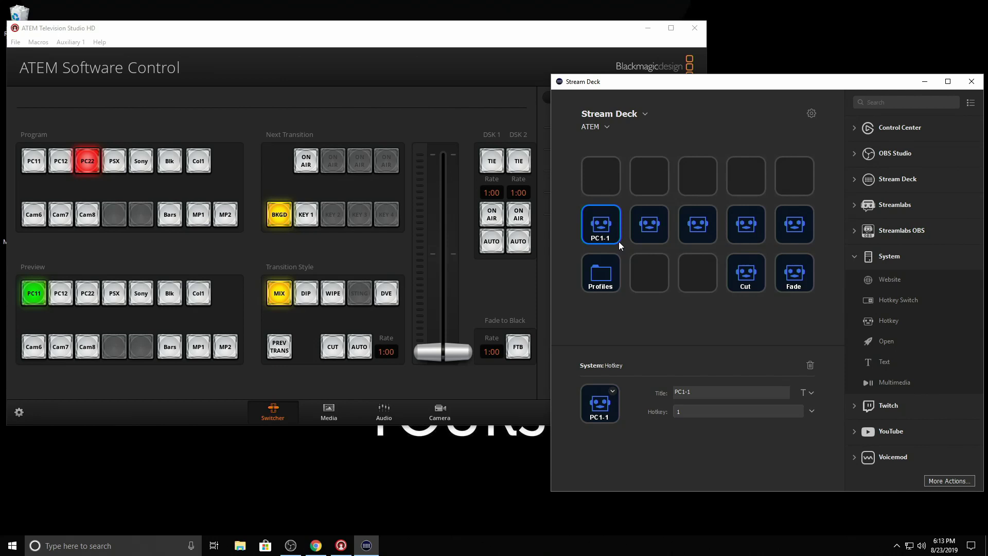
Title the next two keys PC1-2 and PC2 with hotkeys 2 and 3
click(654, 239)
click(717, 390)
text(P)
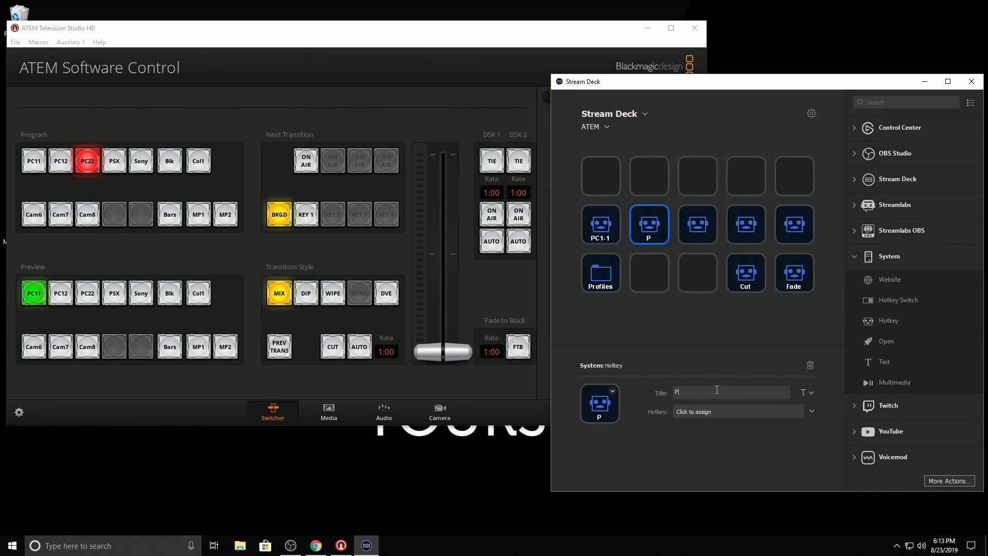
text(C1-2)
click(708, 412)
key(2)
click(697, 228)
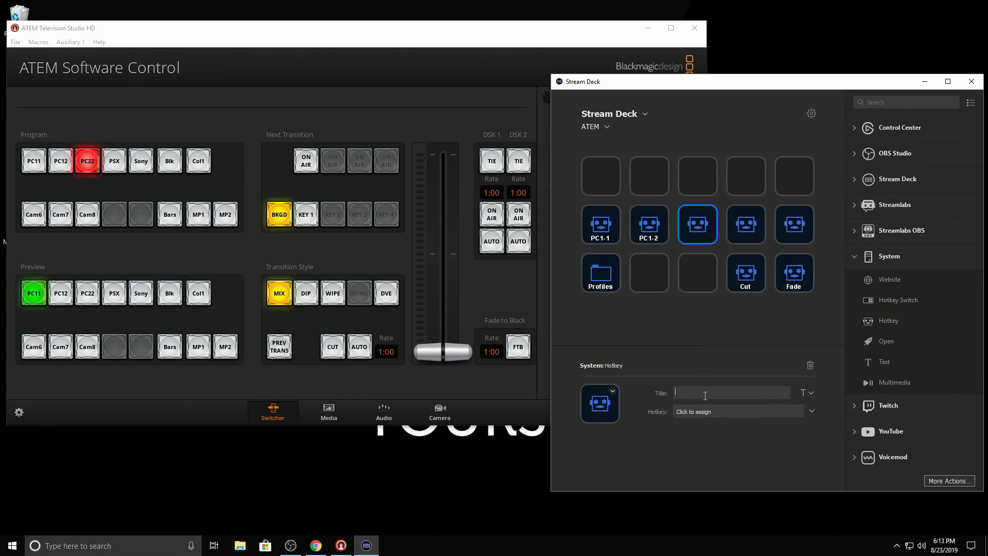
text(PC2)
click(714, 412)
key(3)
Title the last two keys PSX and Sony with hotkeys 4 and 5
click(752, 226)
click(714, 393)
text(P)
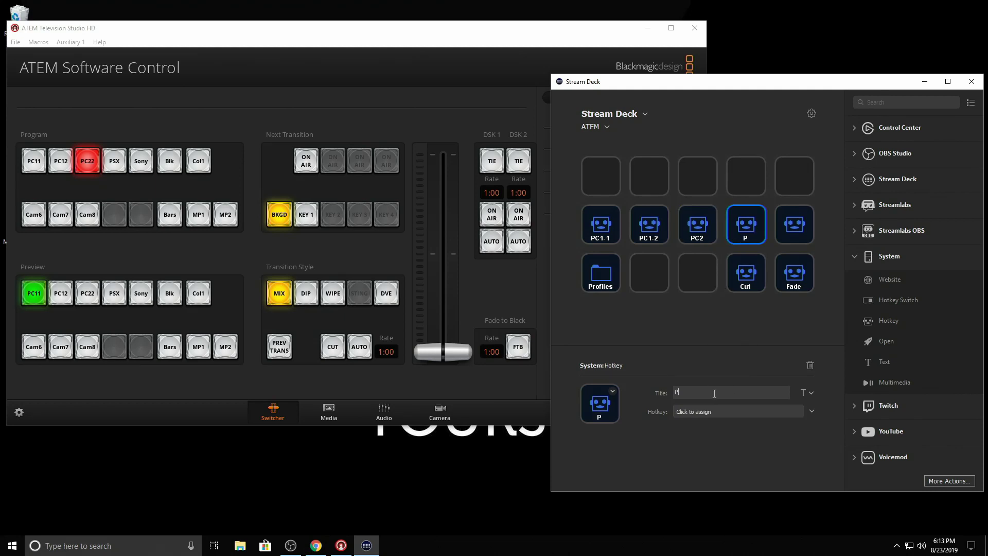
text(SX)
click(708, 412)
key(4)
click(798, 221)
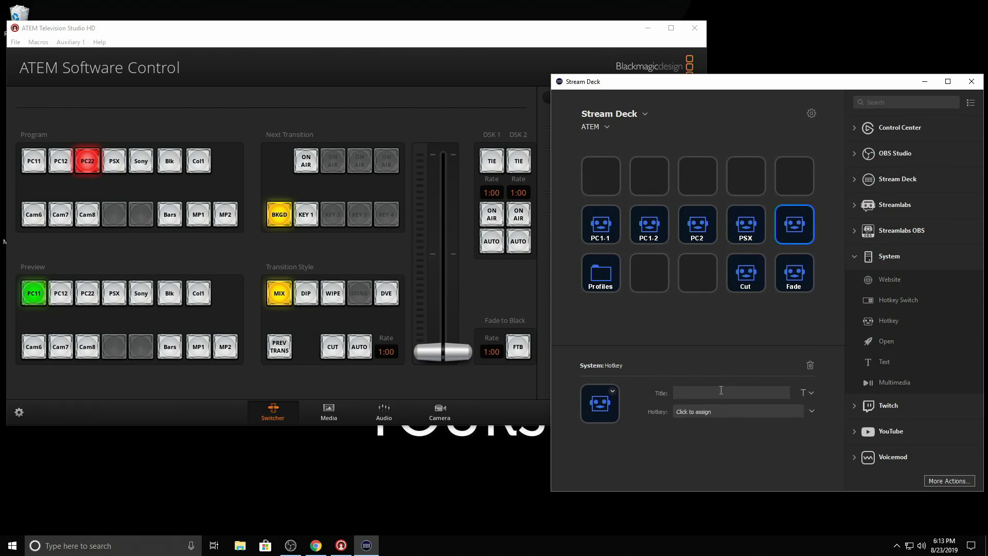
click(720, 391)
text(Sony)
click(722, 409)
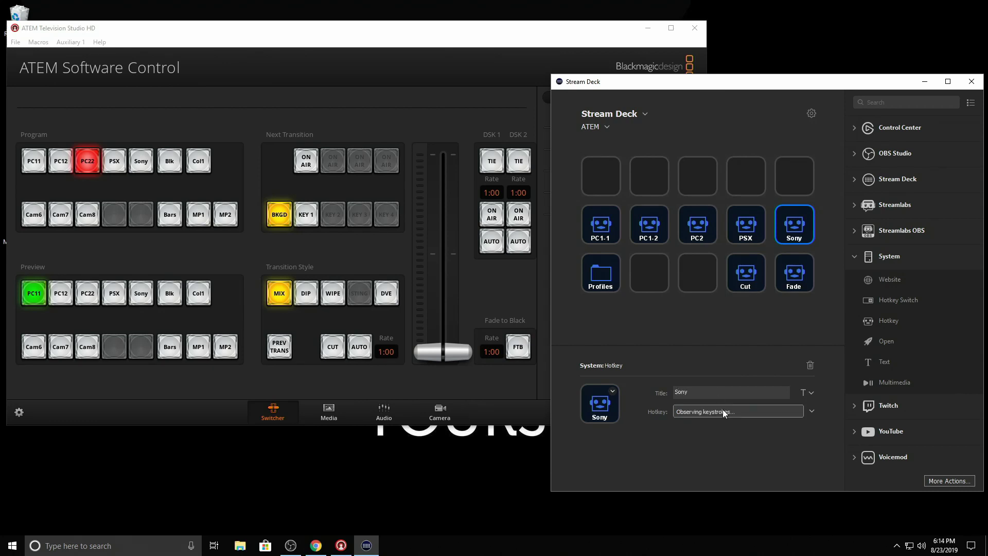
key(5)
click(187, 397)
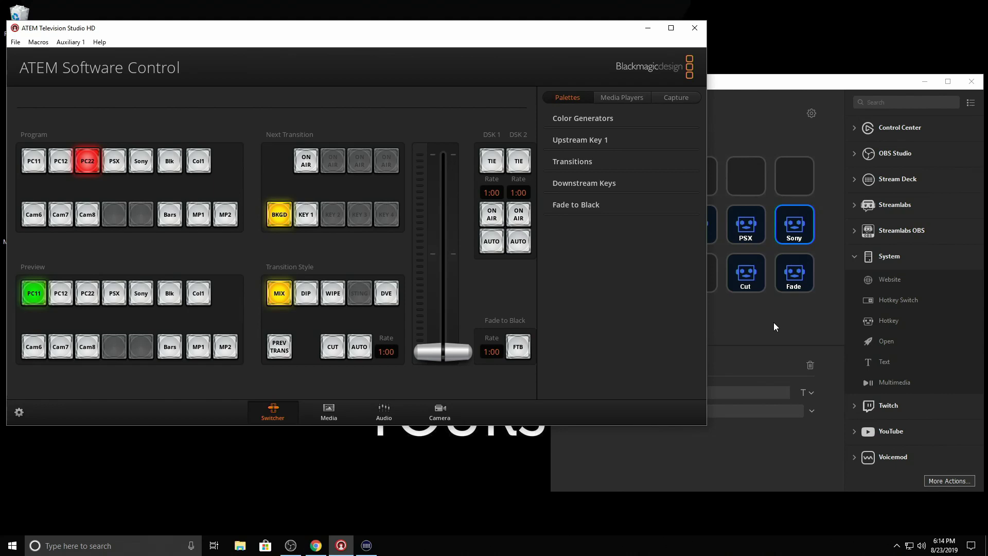
key(4)
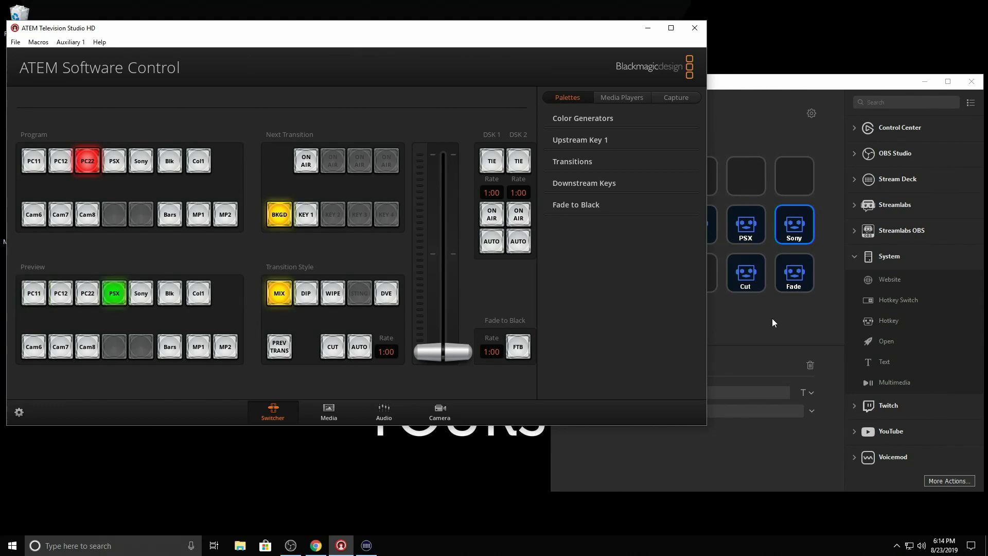
key(3)
key(2)
key(1)
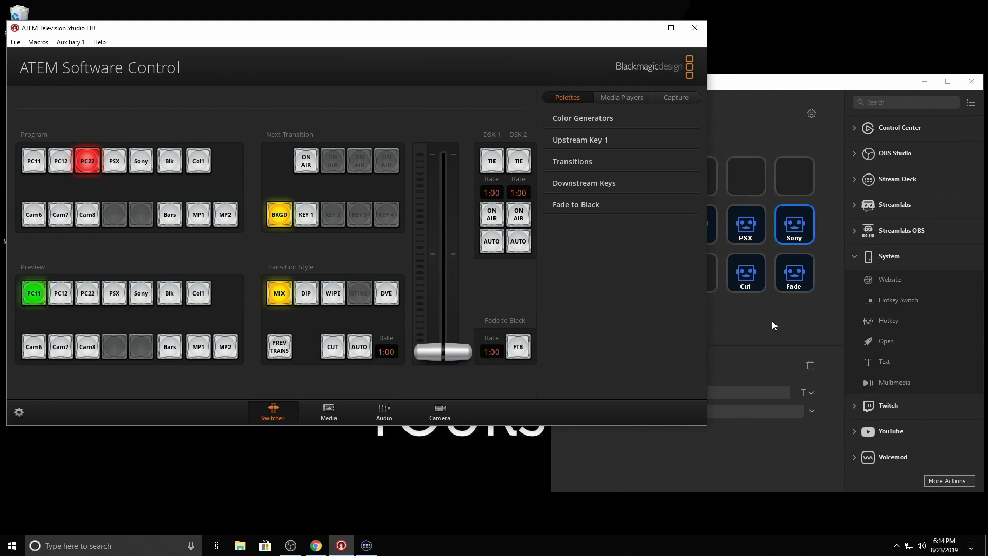
key(2)
key(3)
key(4)
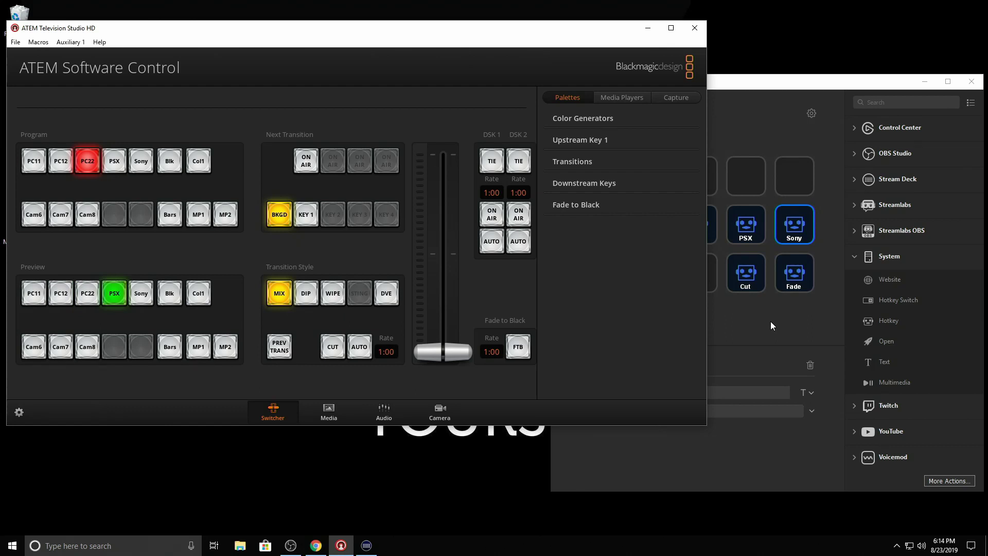
key(5)
key(4)
key(3)
key(2)
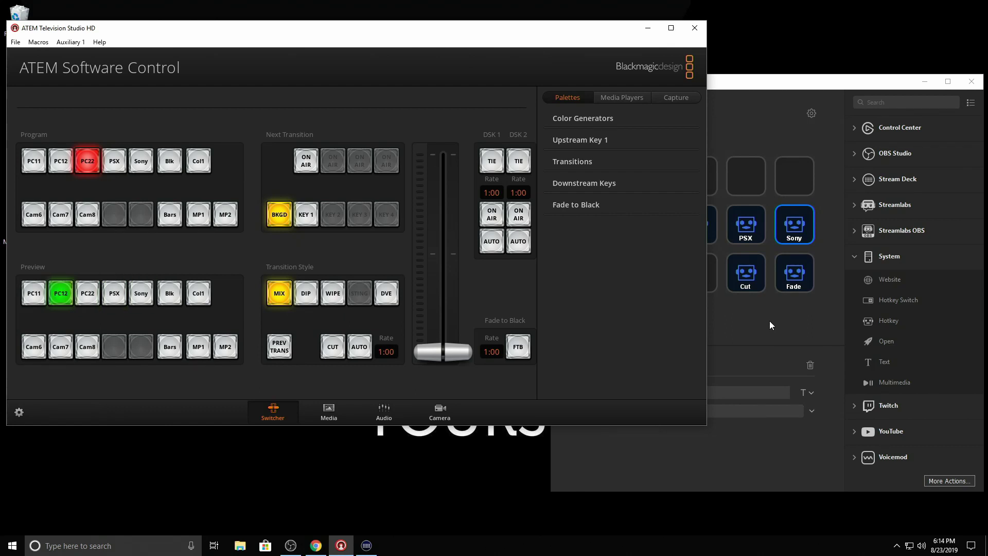
key(1)
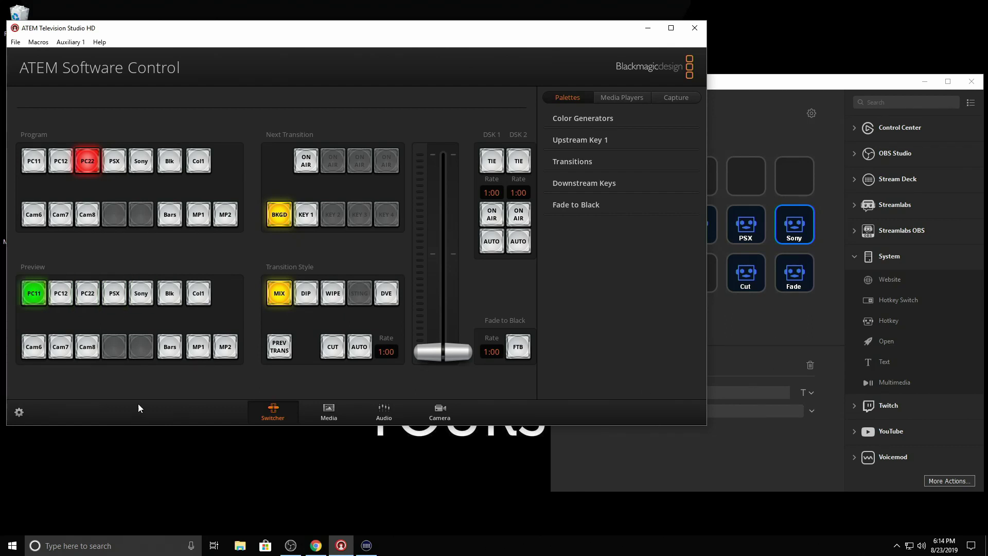
click(757, 89)
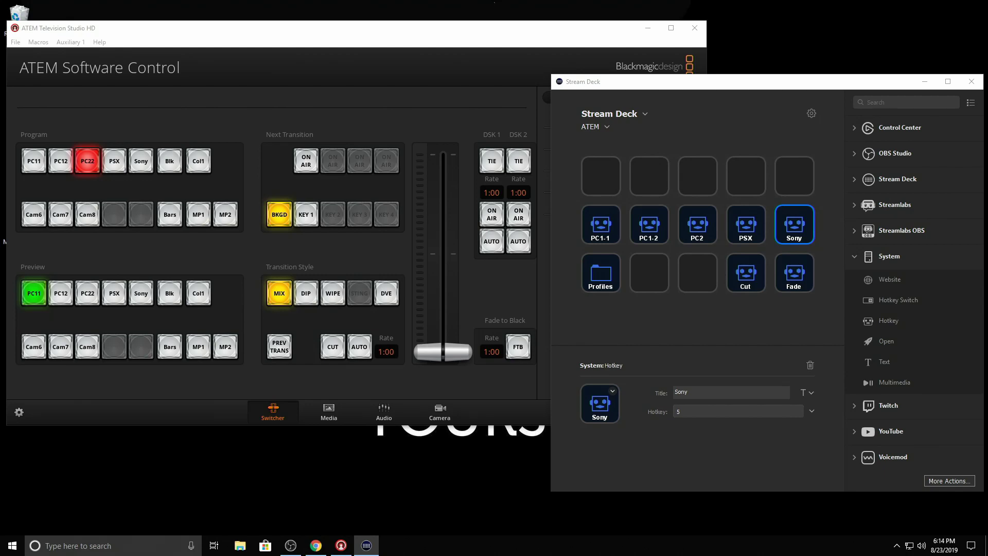
click(436, 389)
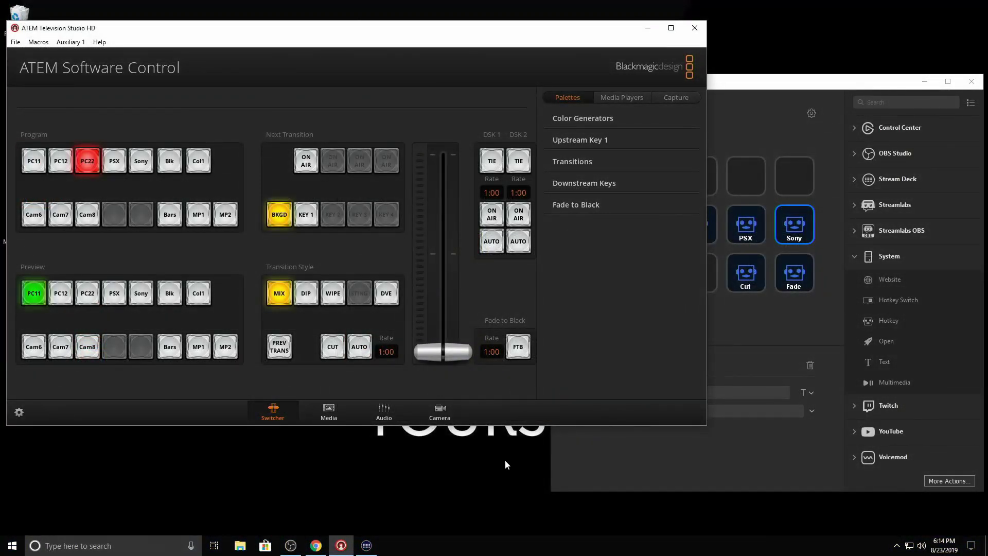
Copy the PC1-1 and PC1-2 keys into the first two empty top-row slots
click(806, 323)
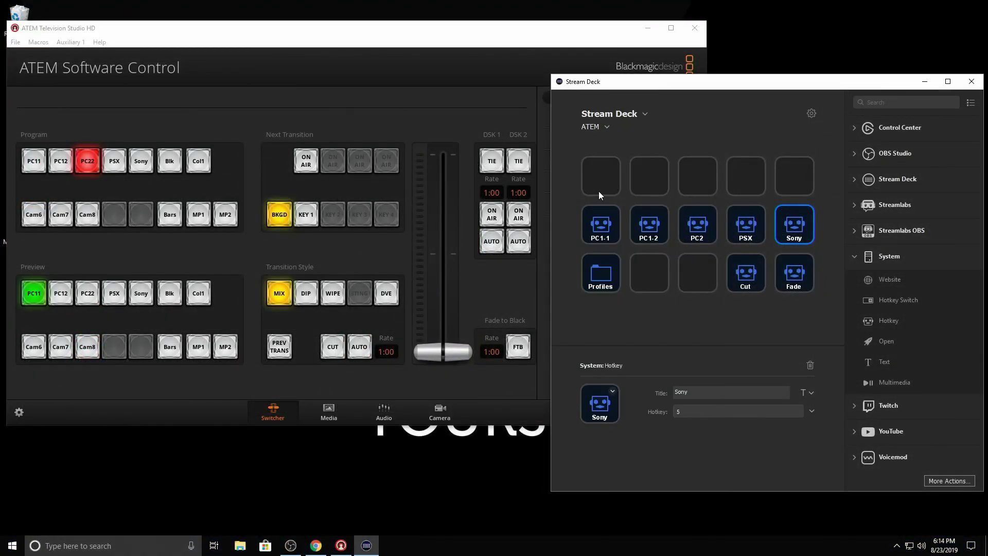
right_click(605, 229)
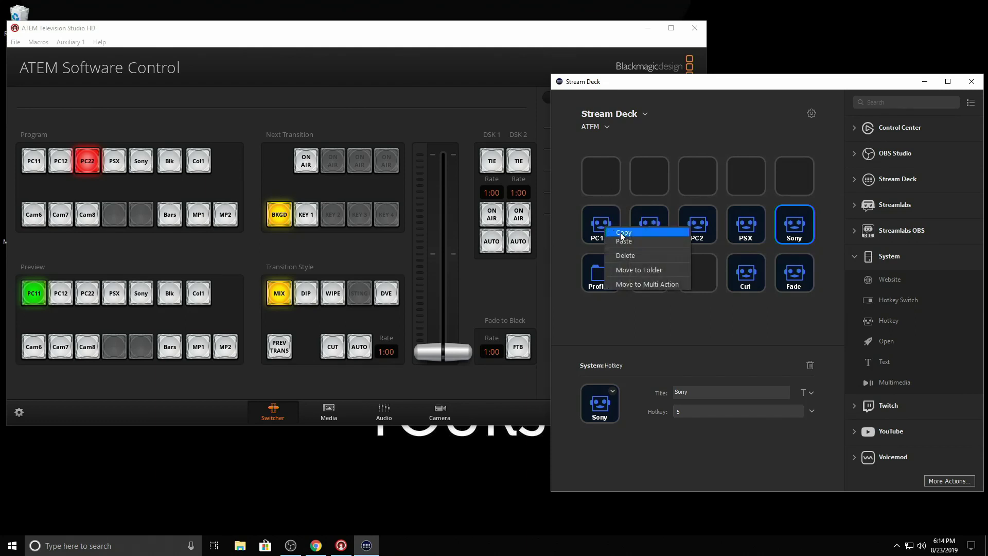
click(619, 233)
right_click(610, 180)
click(631, 187)
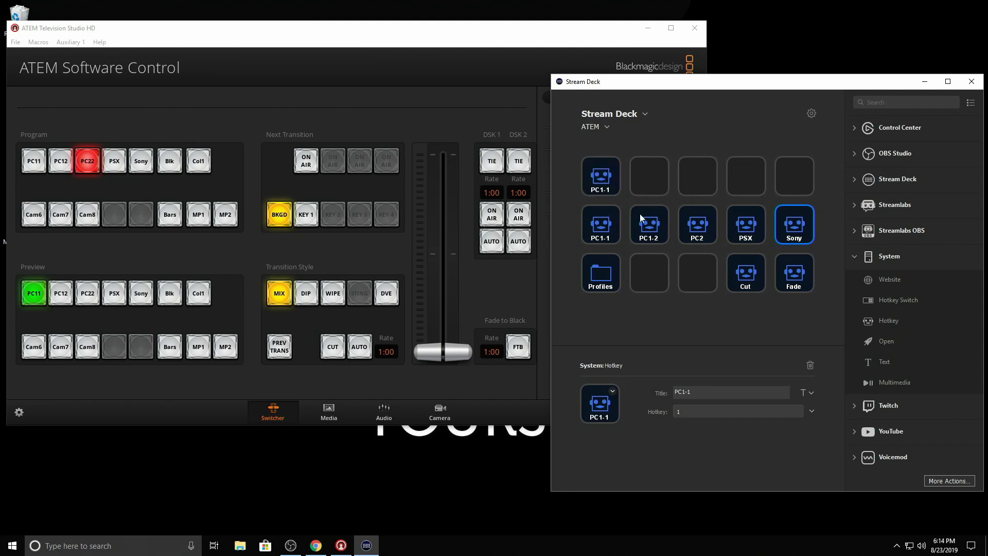
right_click(647, 224)
click(659, 230)
right_click(654, 183)
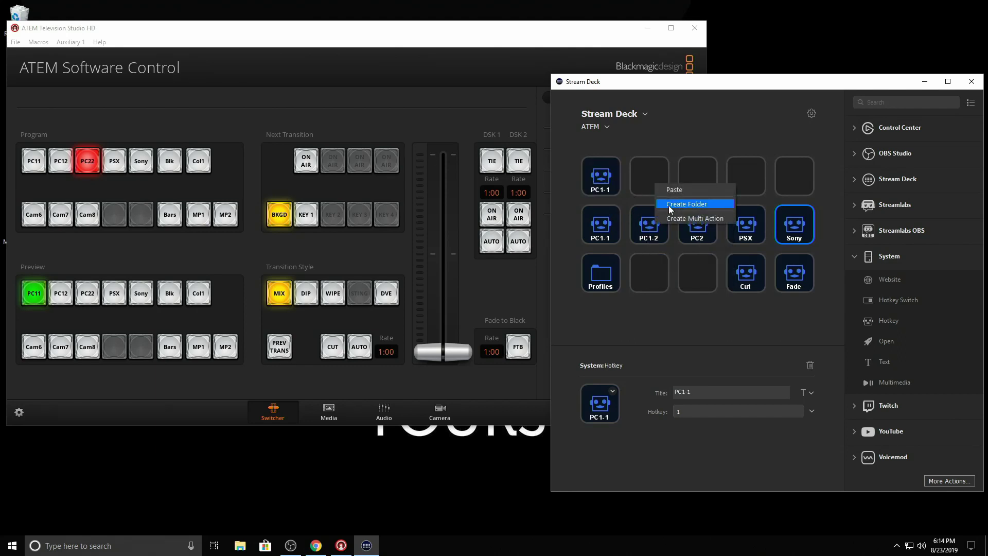
click(669, 189)
Copy the PC2, PSX and Sony keys into the remaining three top-row slots
right_click(692, 223)
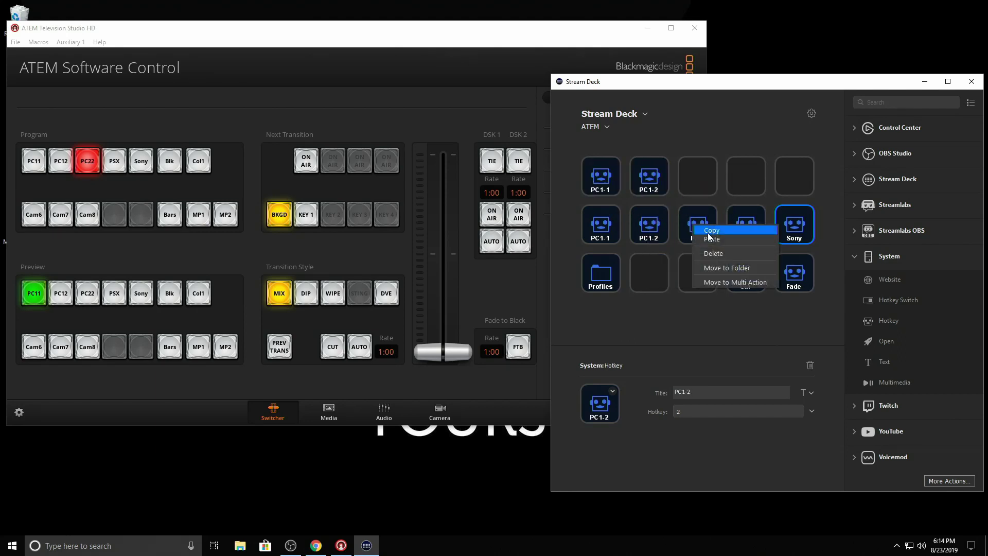
click(708, 233)
right_click(692, 180)
click(703, 187)
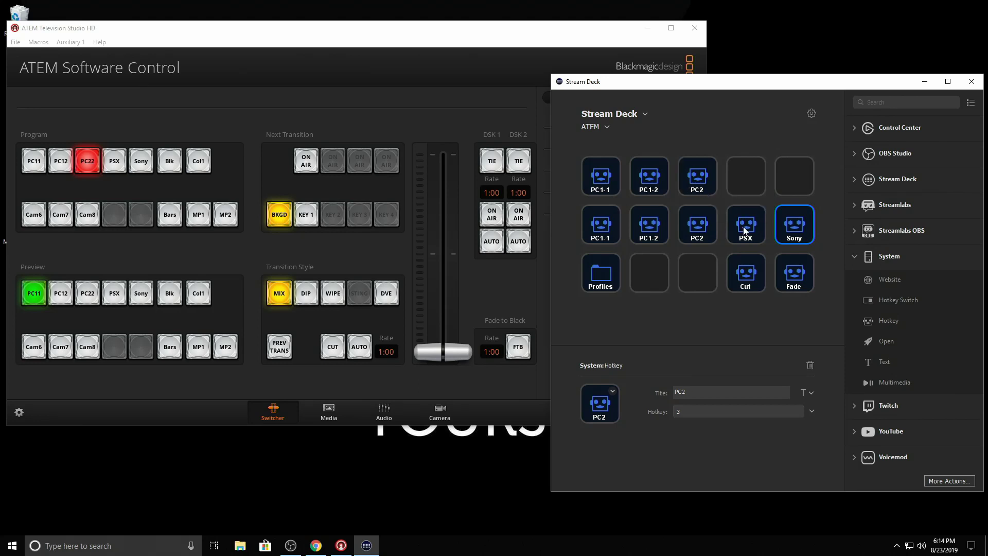
right_click(743, 227)
click(752, 233)
right_click(741, 180)
click(752, 183)
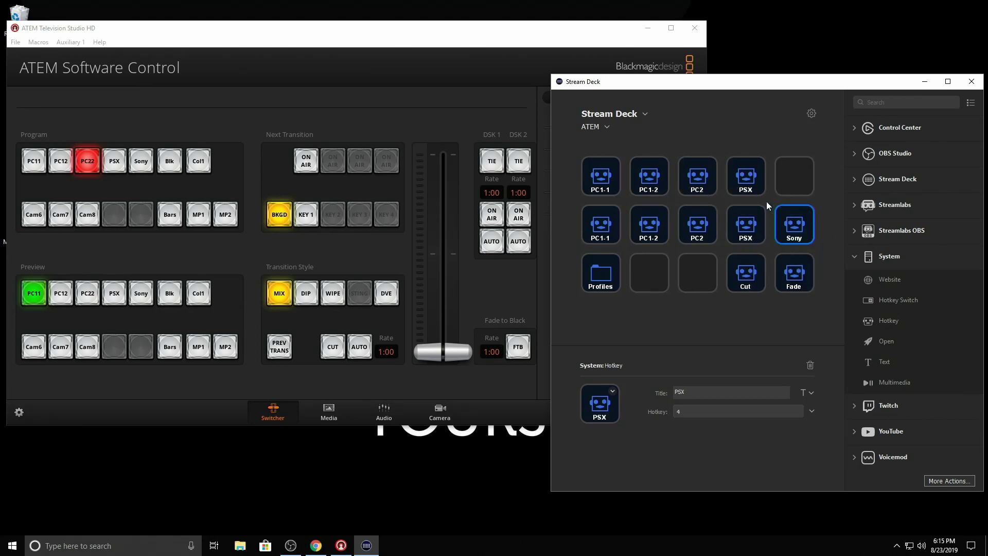
right_click(800, 227)
click(799, 227)
right_click(786, 176)
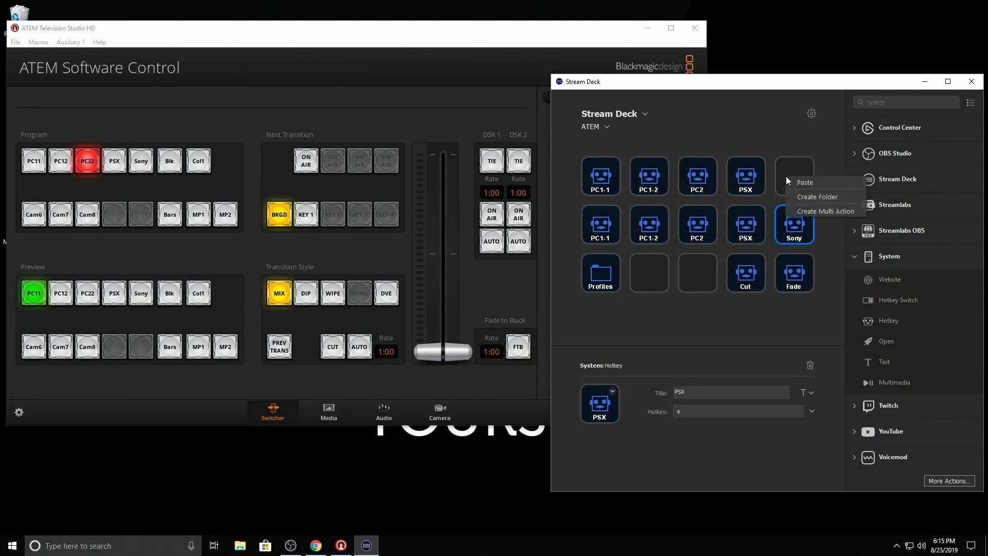
click(794, 183)
Set the top-row PC1-1, PC1-2 and PC2 copies' hotkeys to Ctrl+1, Ctrl+2 and Ctrl+3
click(600, 179)
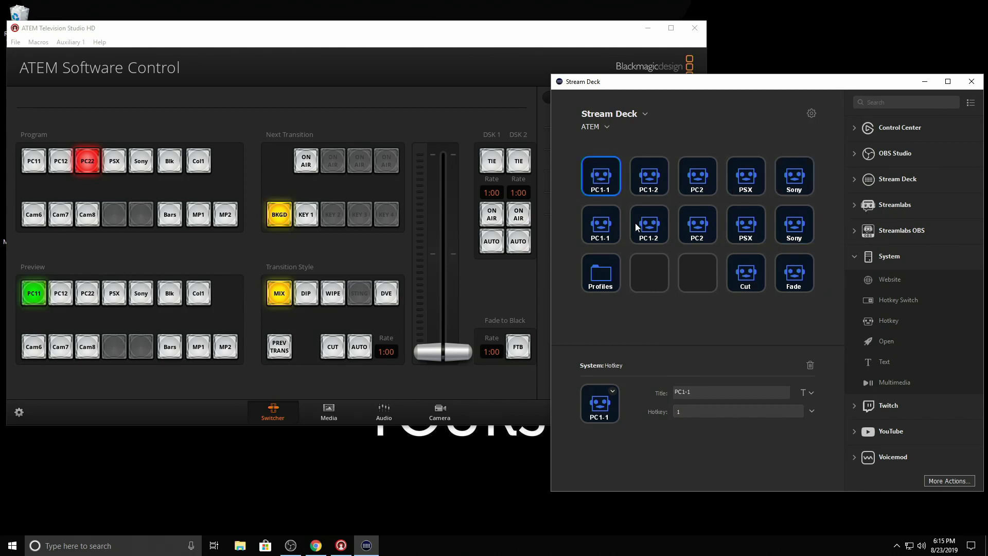
click(703, 411)
key(1)
click(649, 175)
click(696, 412)
key(2)
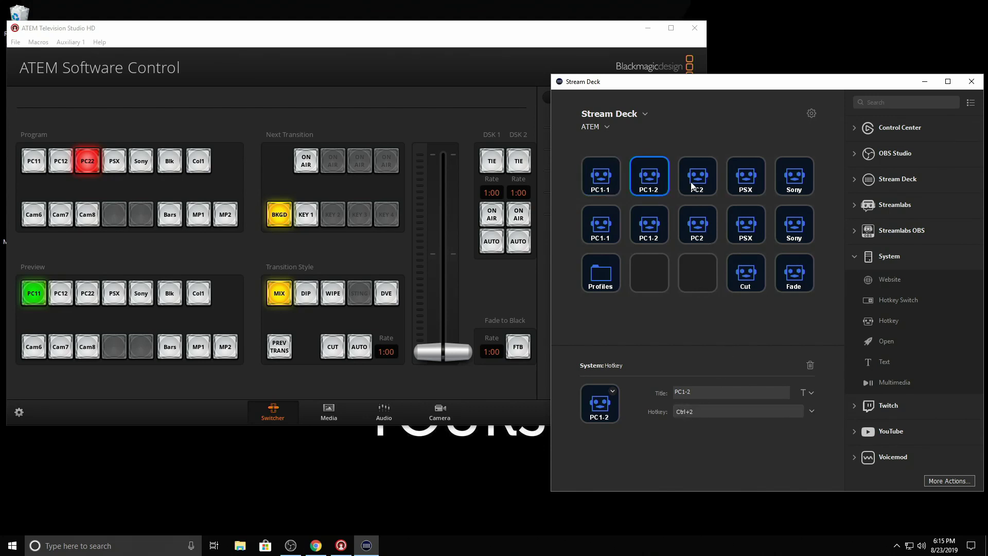
click(694, 186)
click(705, 411)
key(3)
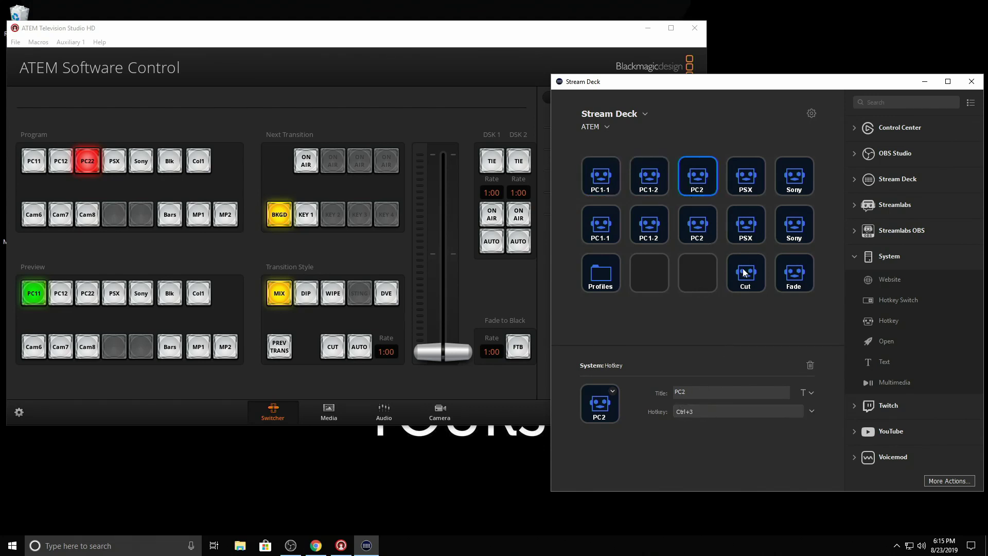
Set the top-row PSX and Sony copies' hotkeys to Ctrl+4 and Ctrl+5
click(743, 192)
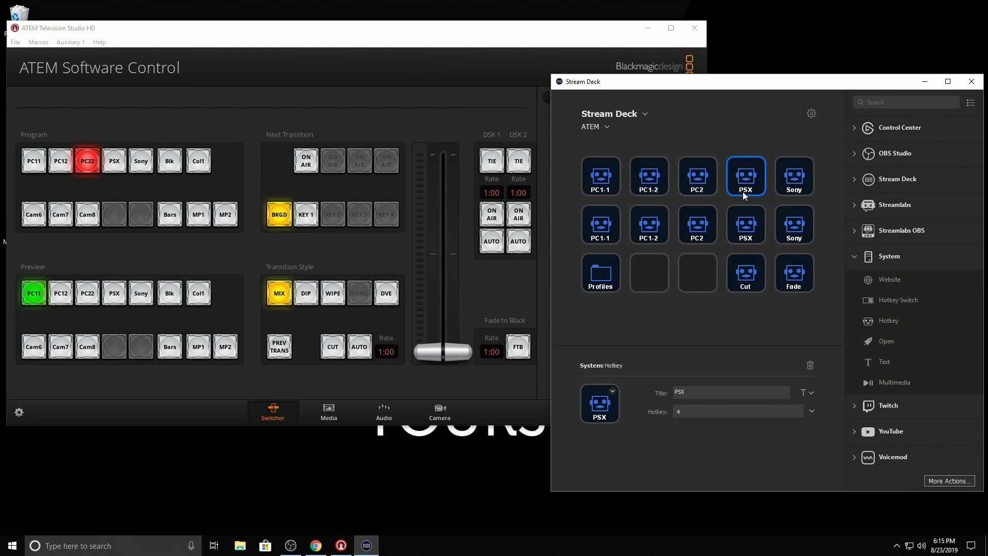
click(702, 414)
key(4)
click(794, 184)
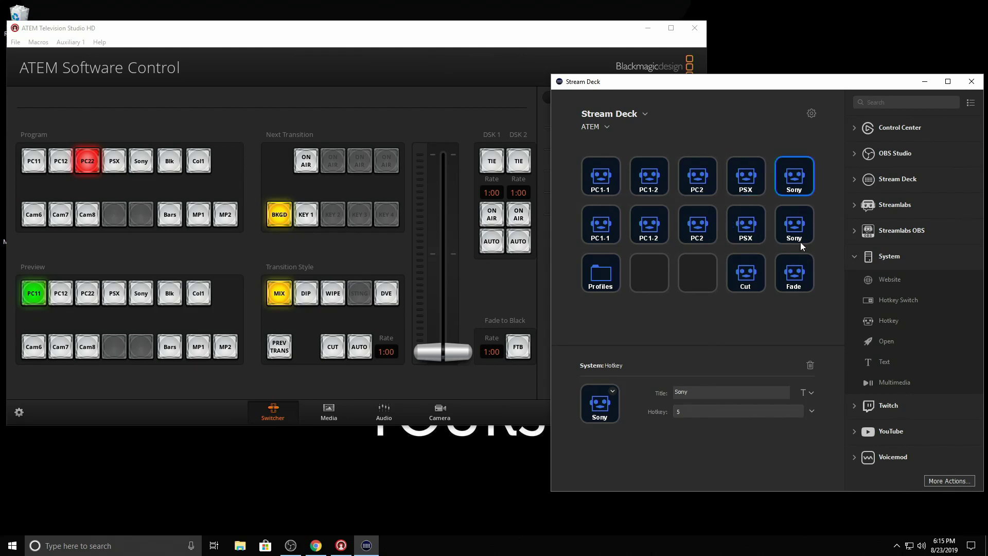
click(727, 413)
key(ctrl)
key(ctrl+5)
click(463, 394)
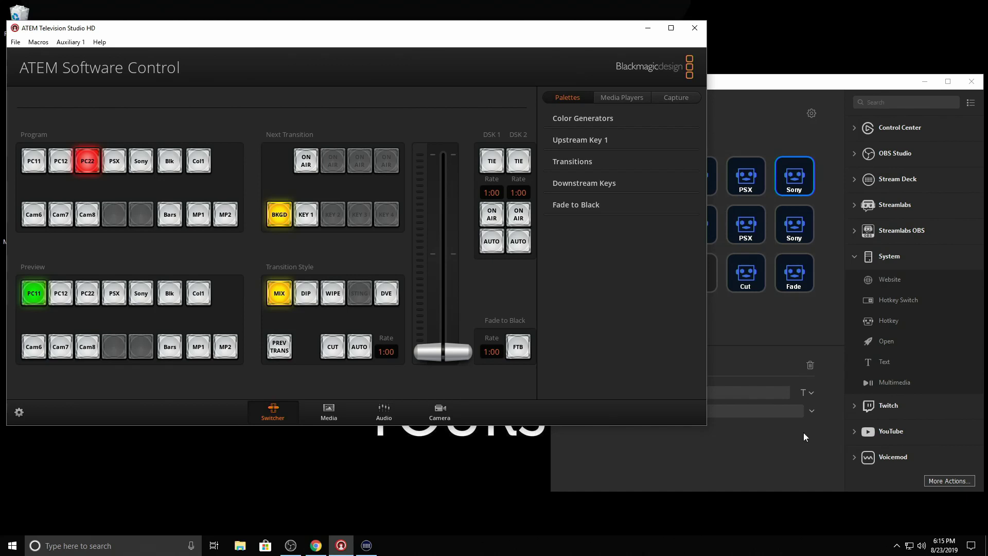
Open ATEM's Media Players panel, where HyperDecks shows No Device Detected
click(794, 466)
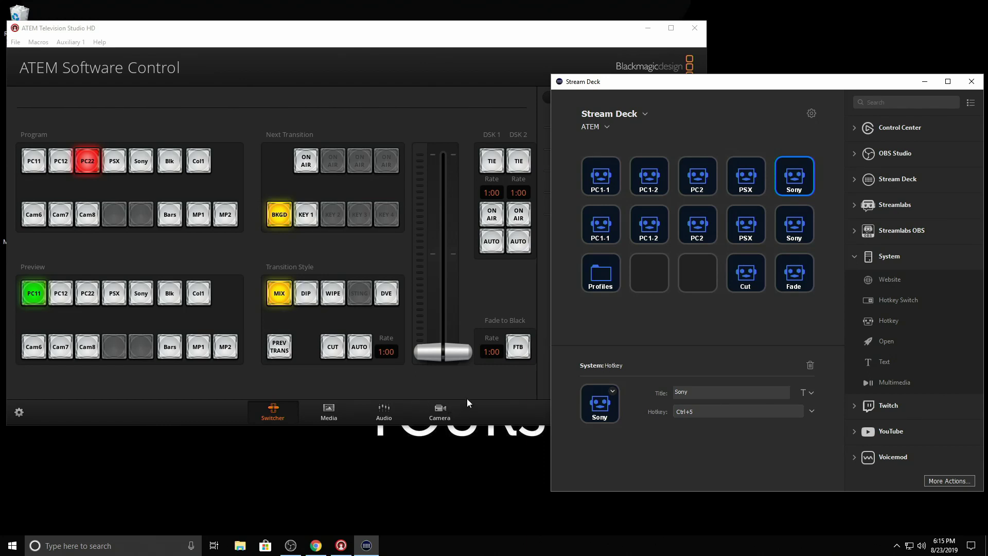
click(481, 392)
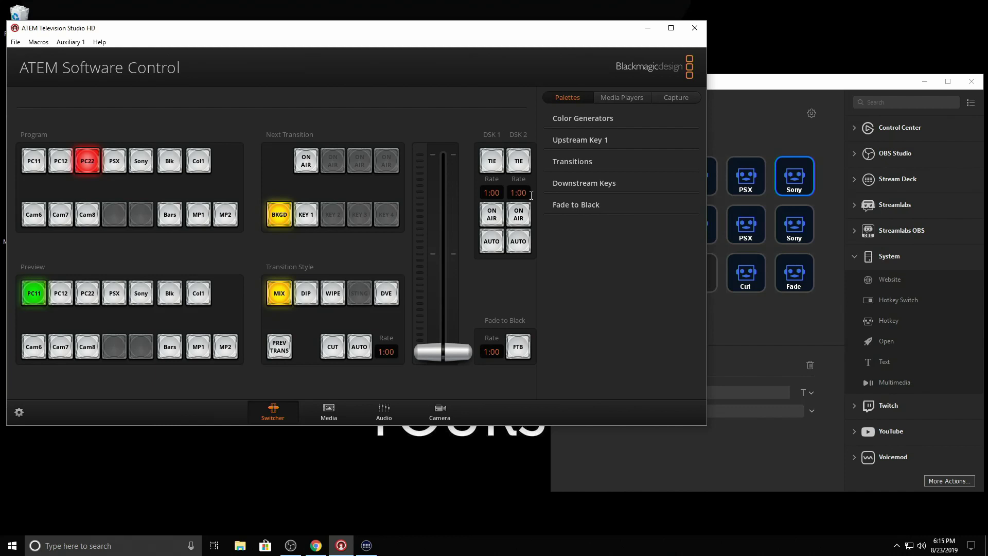
click(622, 97)
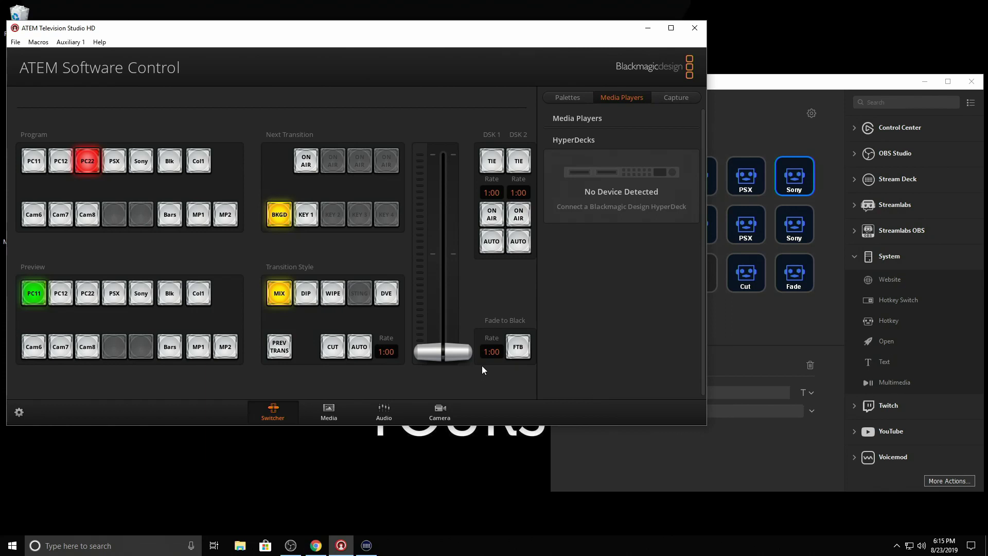
Bring Stream Deck forward, showing the two rows of source keys plus Cut and Fade
click(690, 451)
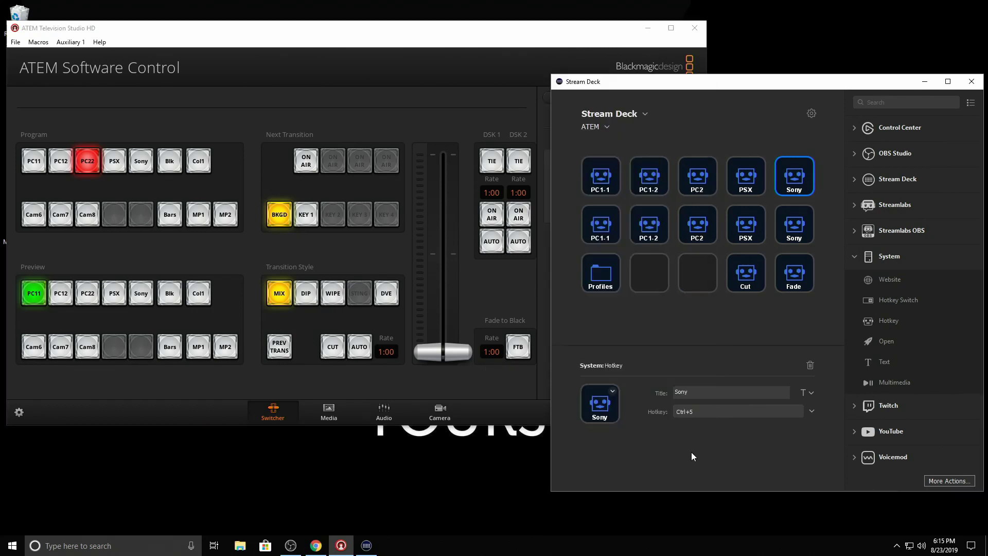